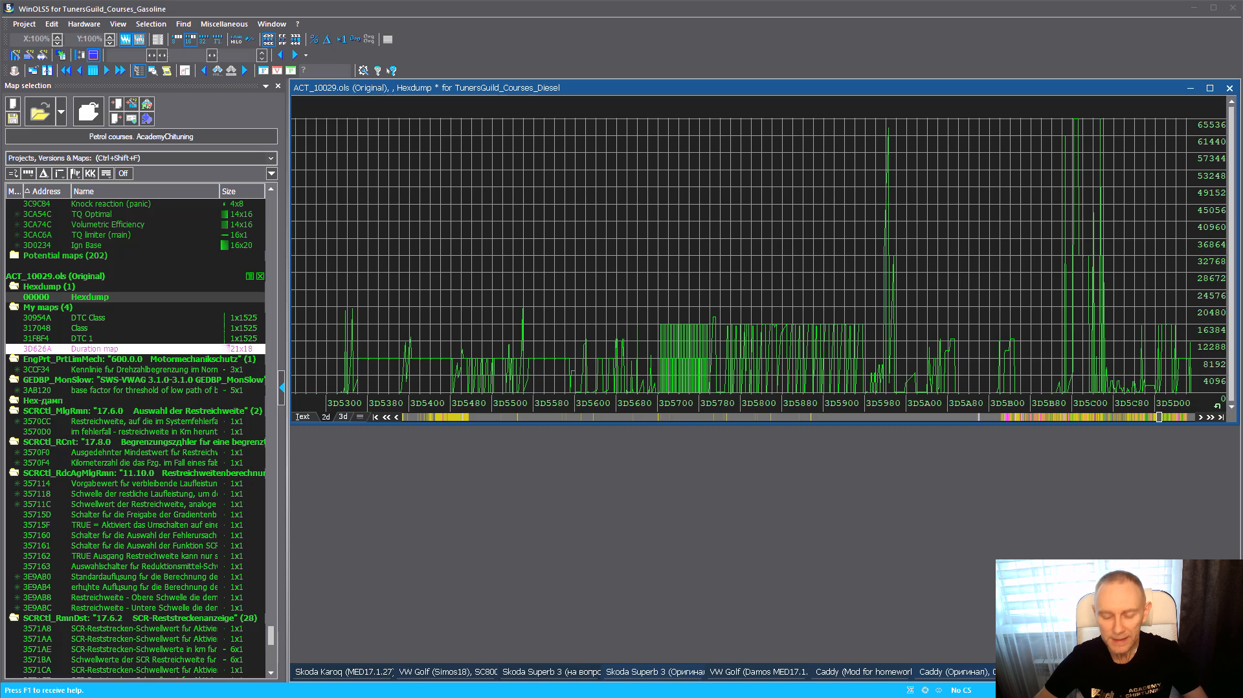
Switch to Ghidra and import the binary file Seat_EDC17C74_TC1793.bin from the D:\Ghidra folder
{"action": "left_click", "coordinate": [673, 246]}
{"action": "left_click", "coordinate": [818, 253]}
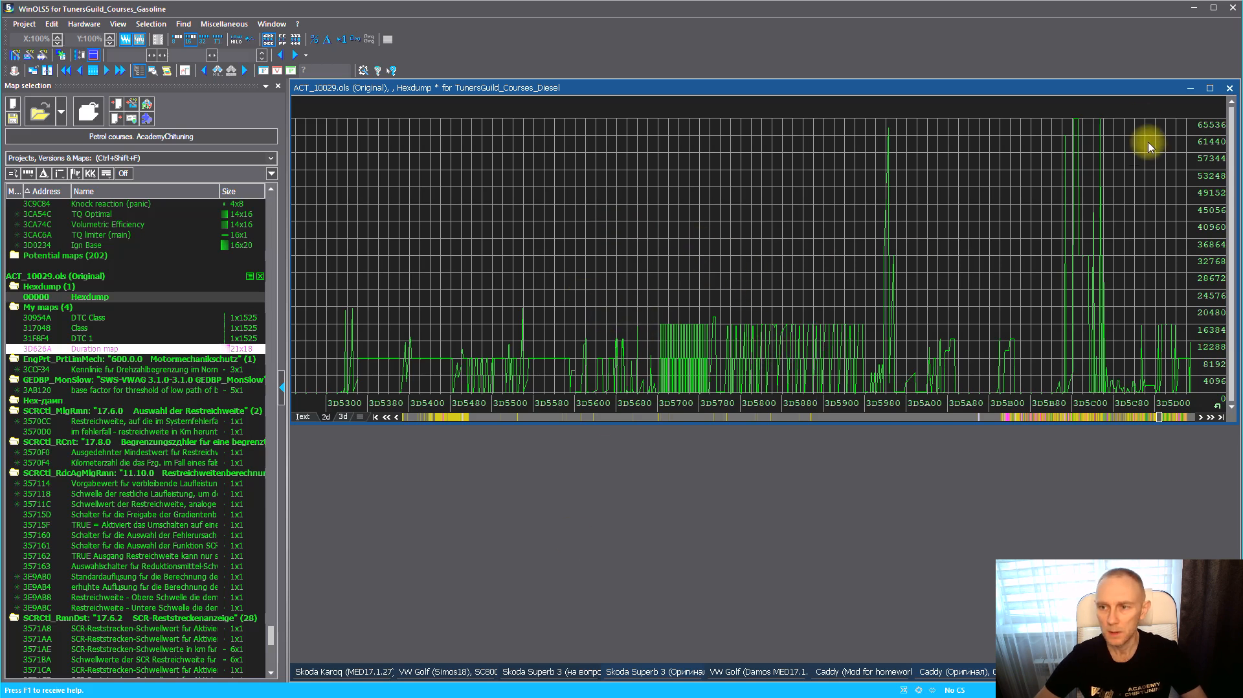
{"action": "key", "text": "alt+Tab"}
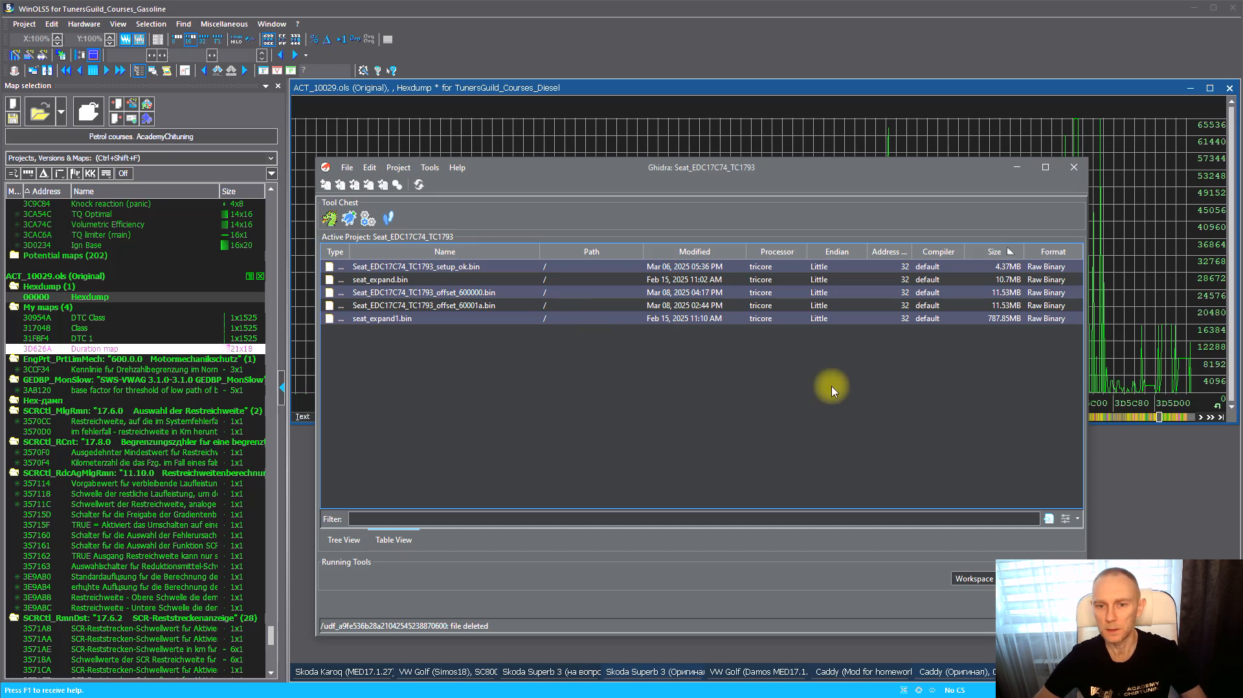
{"action": "left_click", "coordinate": [346, 172]}
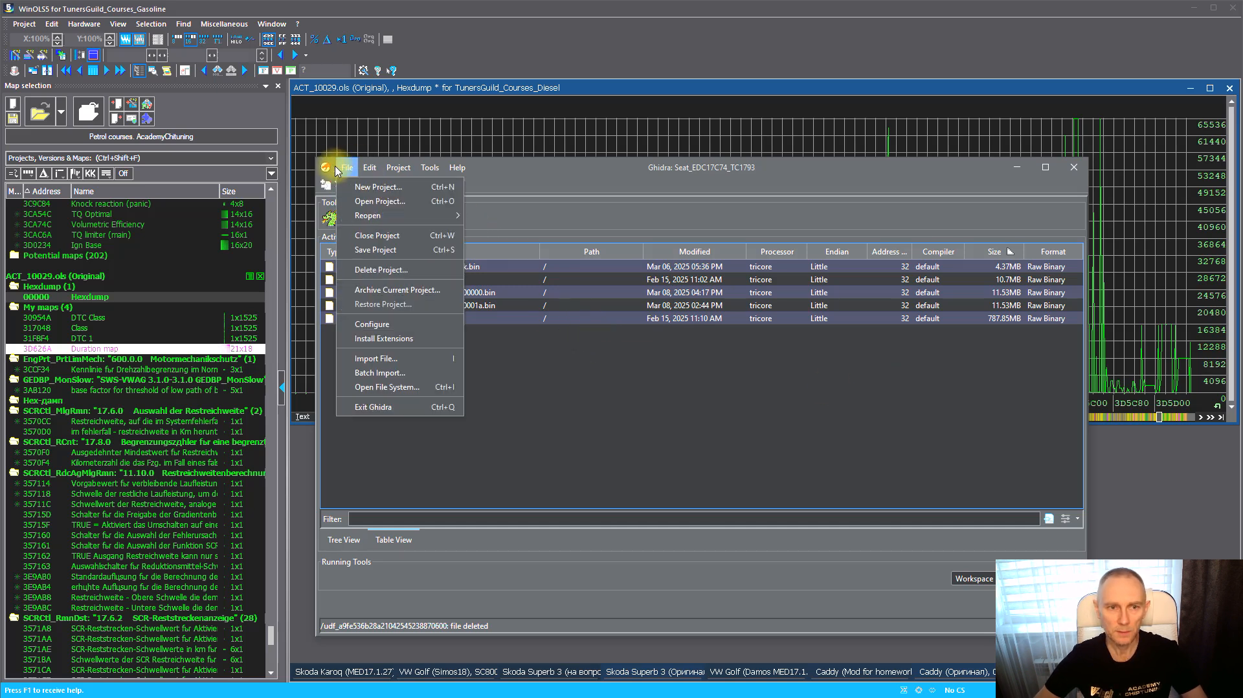
{"action": "left_click", "coordinate": [388, 358]}
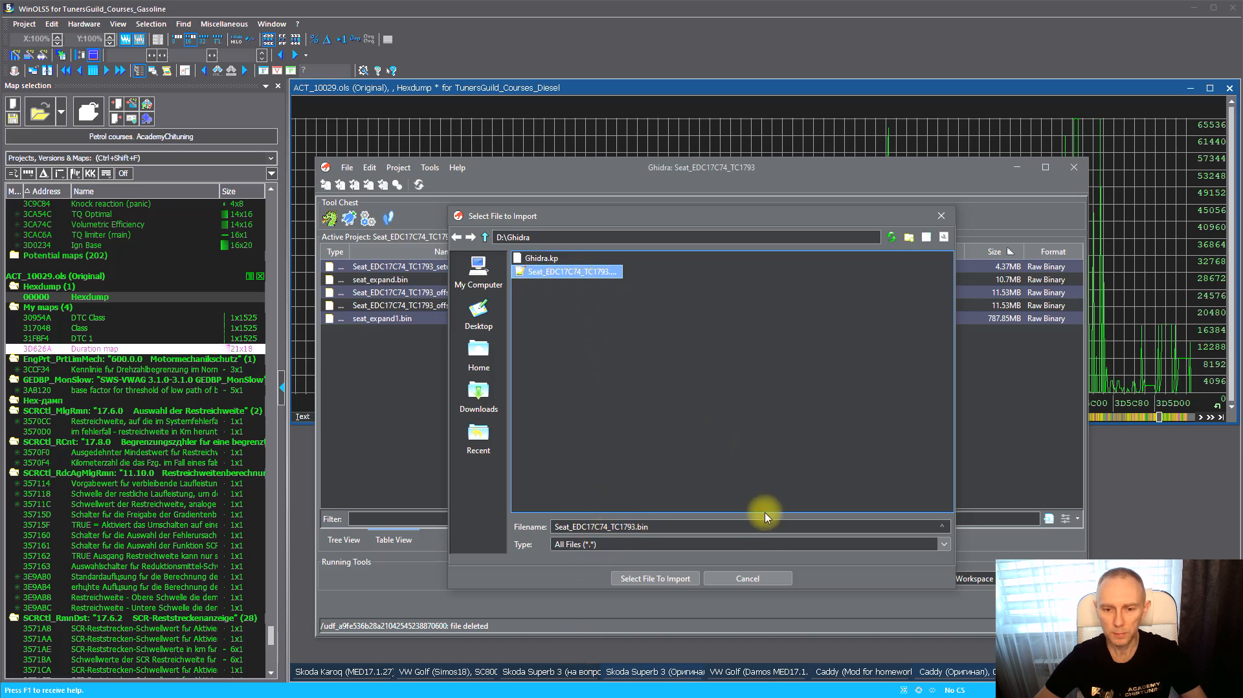
{"action": "left_click", "coordinate": [627, 578]}
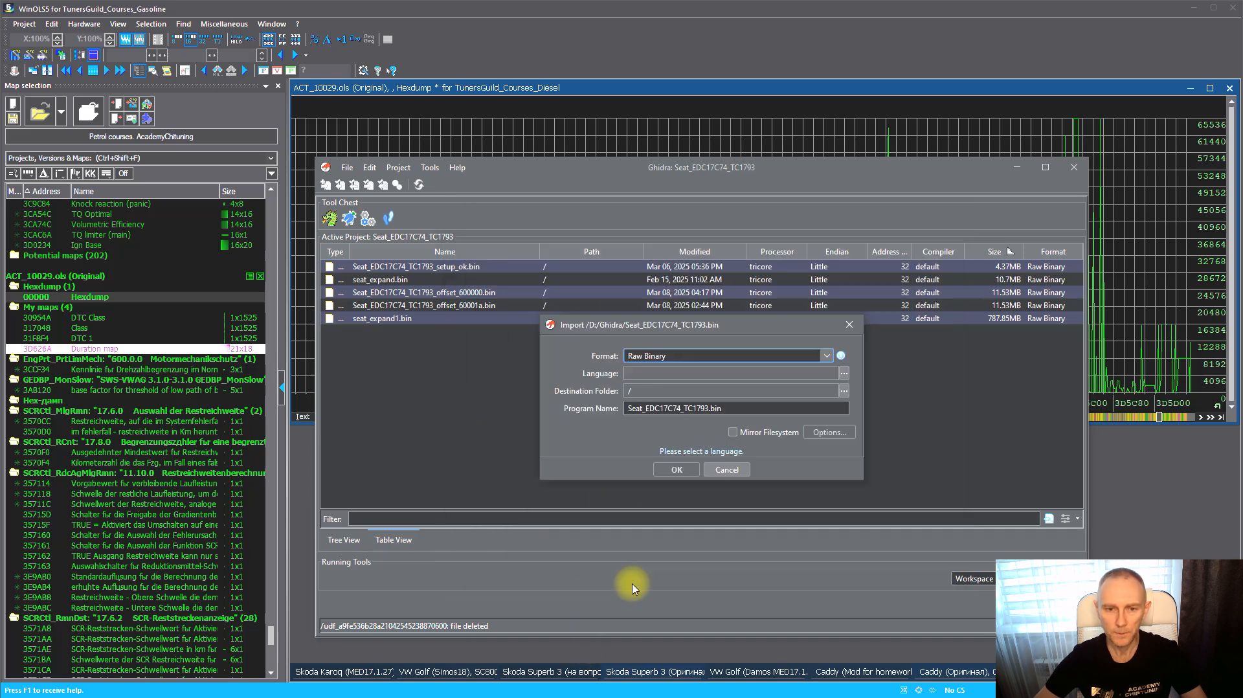
Set the import language by filtering for tri and choosing the tricore default little-endian 32-bit specification
{"action": "left_click", "coordinate": [844, 374]}
{"action": "left_click", "coordinate": [661, 433]}
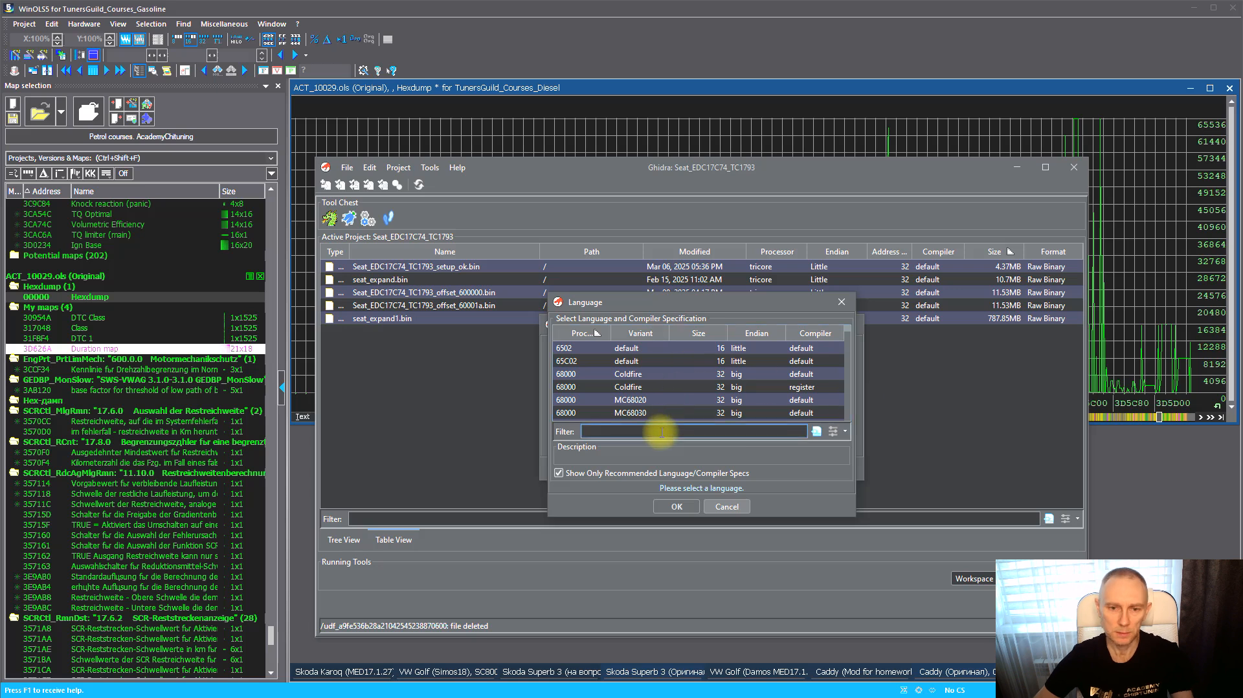
{"action": "type", "text": "tri"}
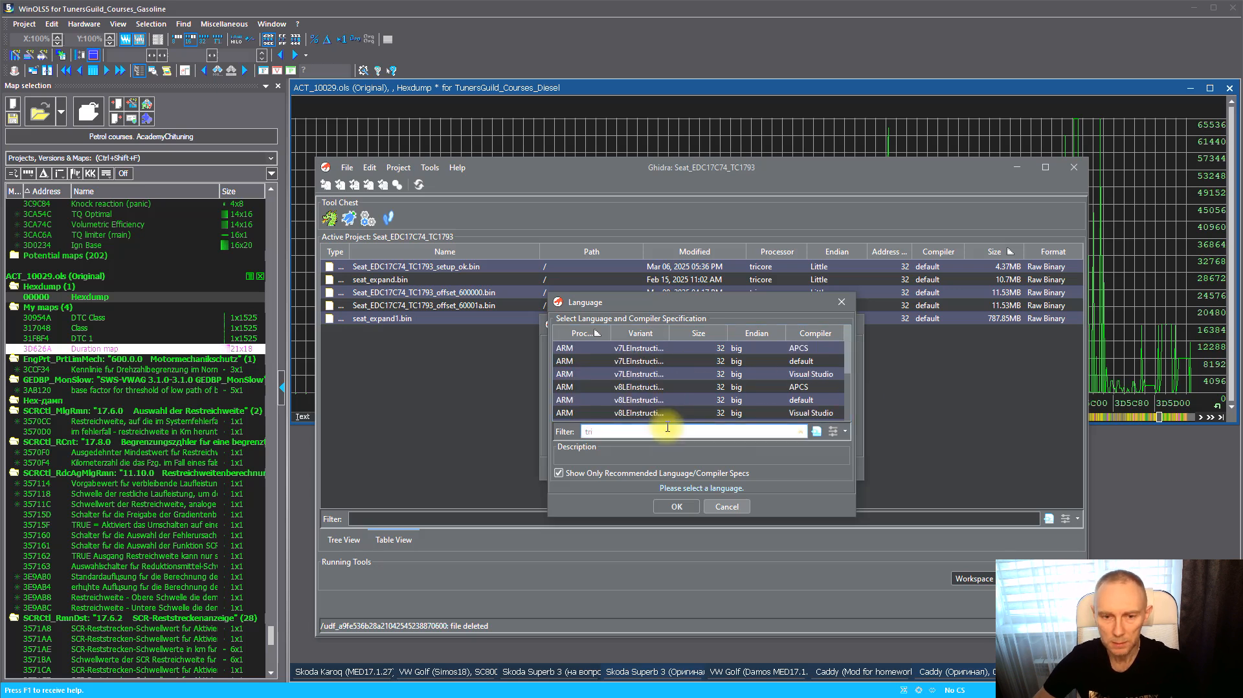
{"action": "left_click", "coordinate": [655, 350]}
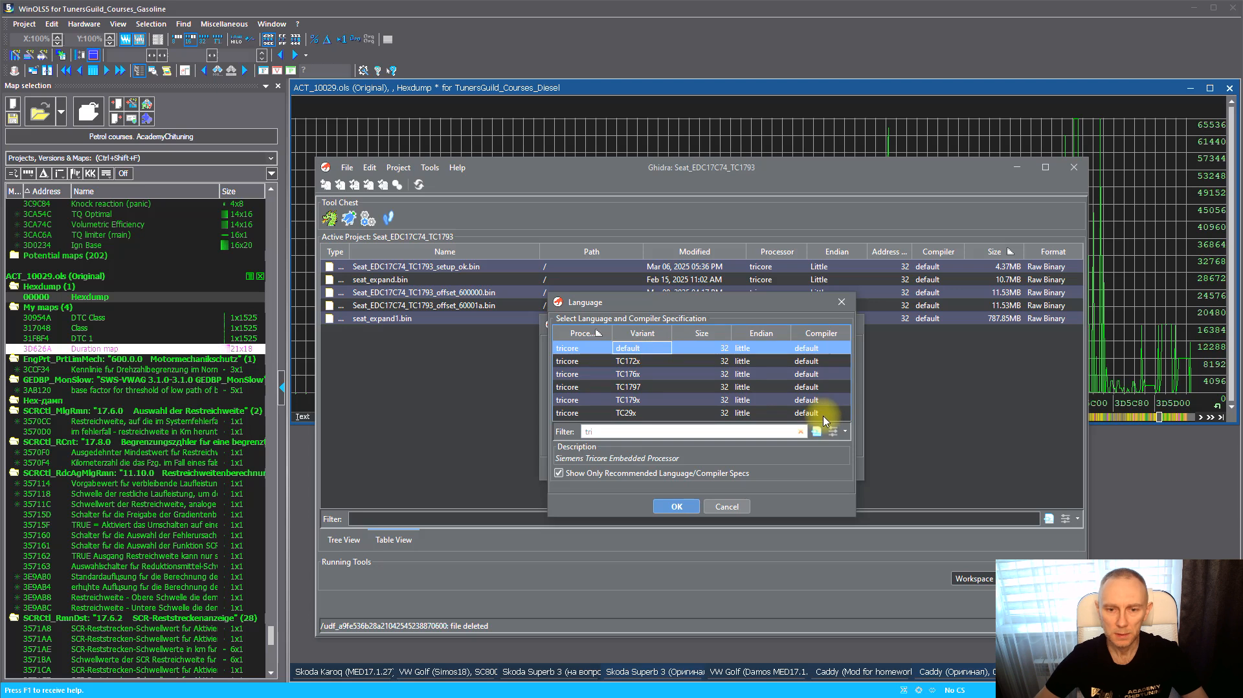
{"action": "left_click", "coordinate": [676, 507]}
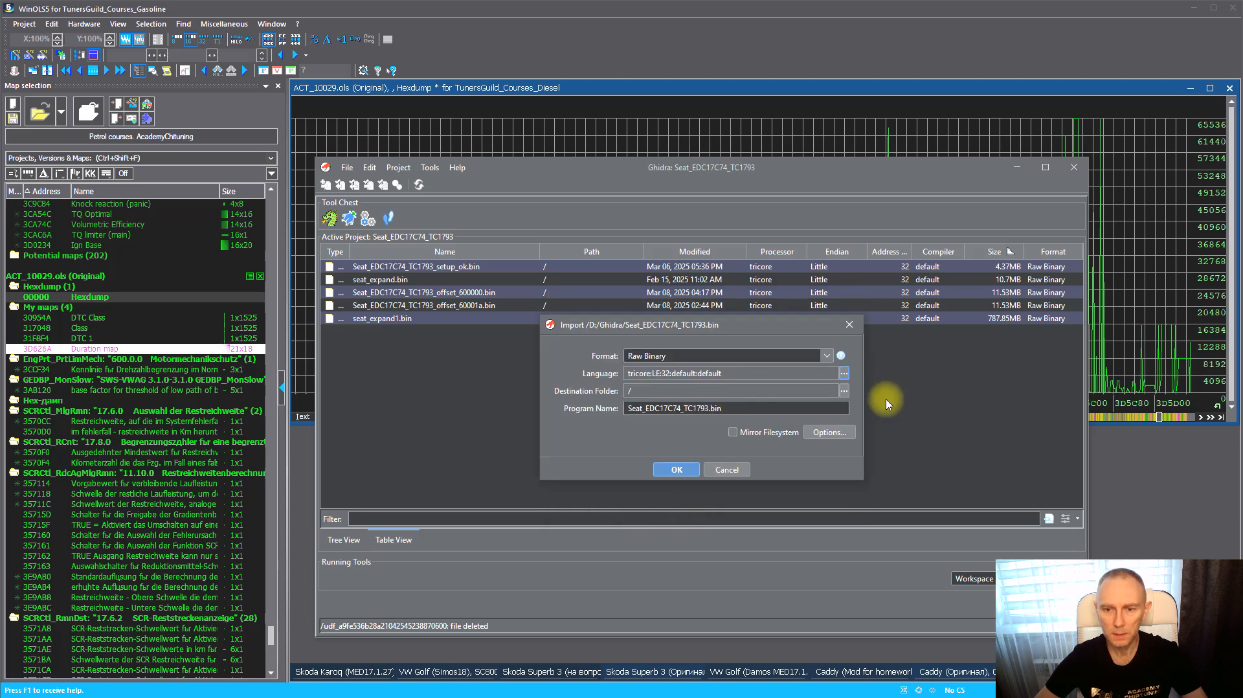
Set the import options to block name Flash and base address 80000000, then complete the import
{"action": "left_click", "coordinate": [833, 434]}
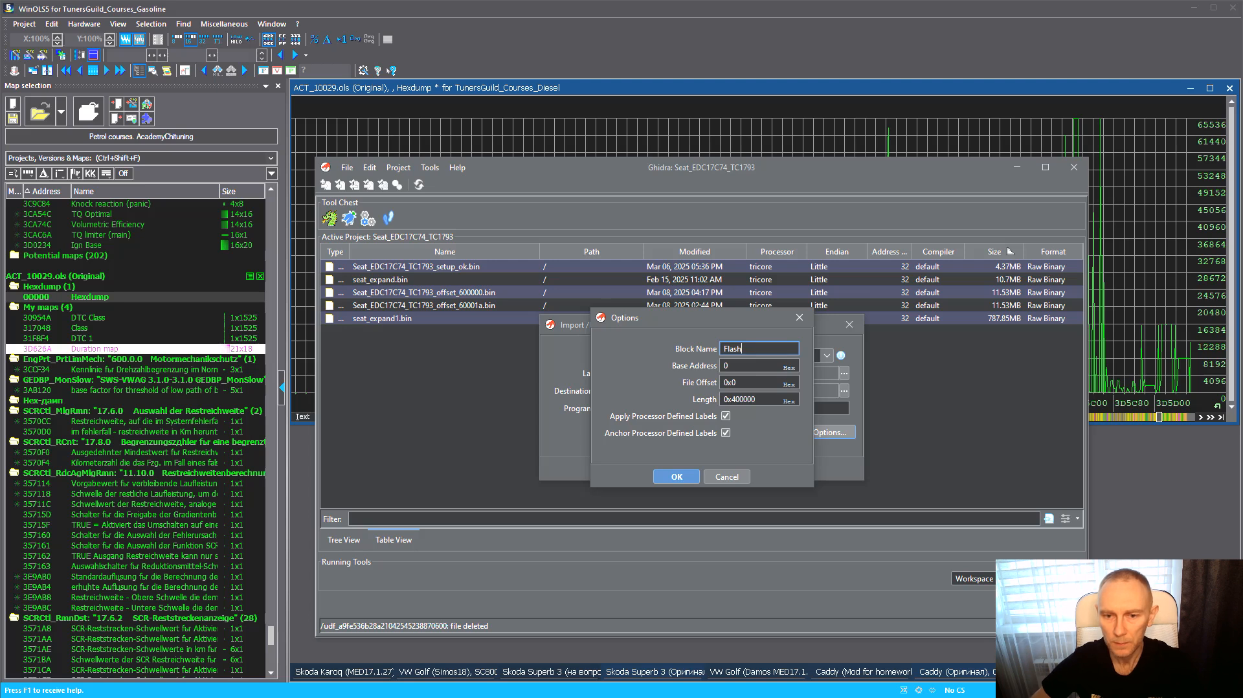
{"action": "key", "text": "Tab"}
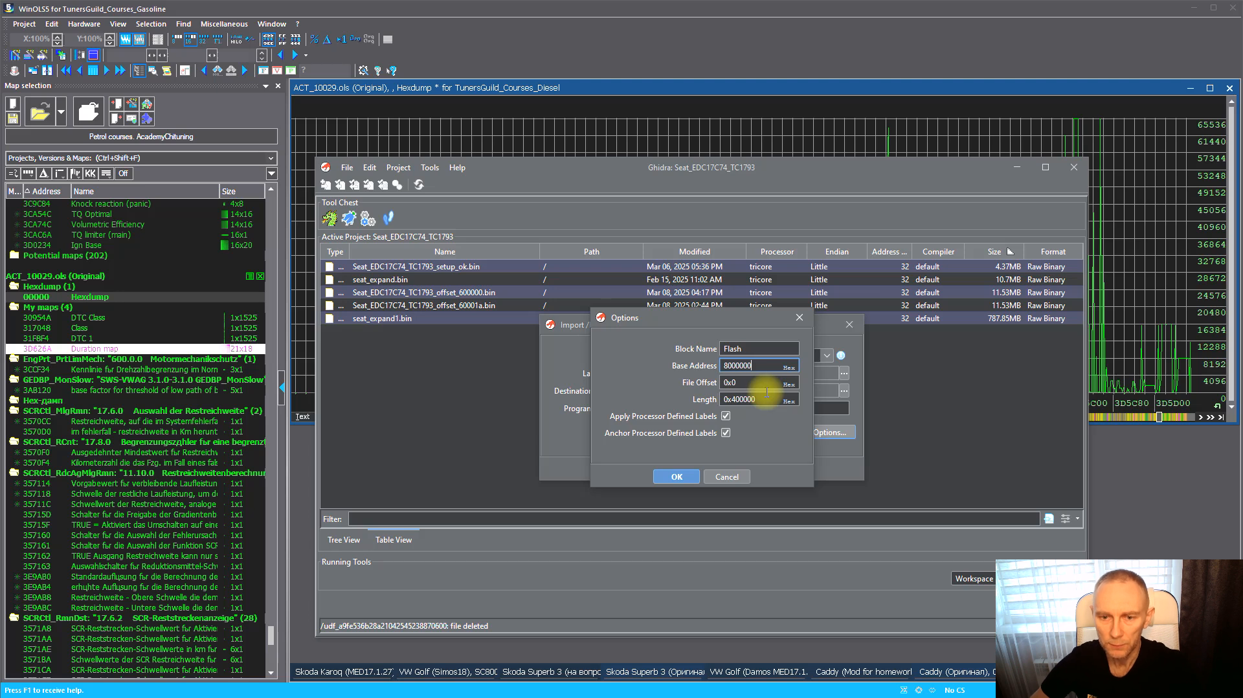
{"action": "left_click", "coordinate": [677, 477]}
{"action": "left_click", "coordinate": [680, 469]}
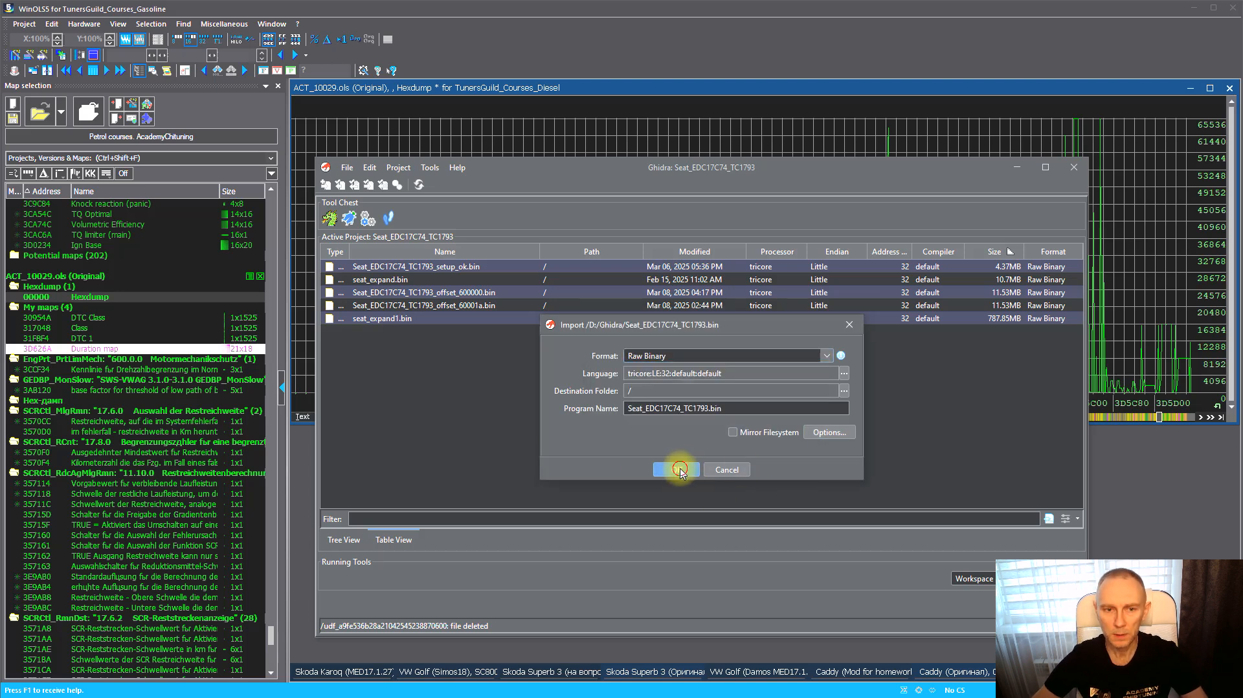
{"action": "left_click", "coordinate": [699, 666]}
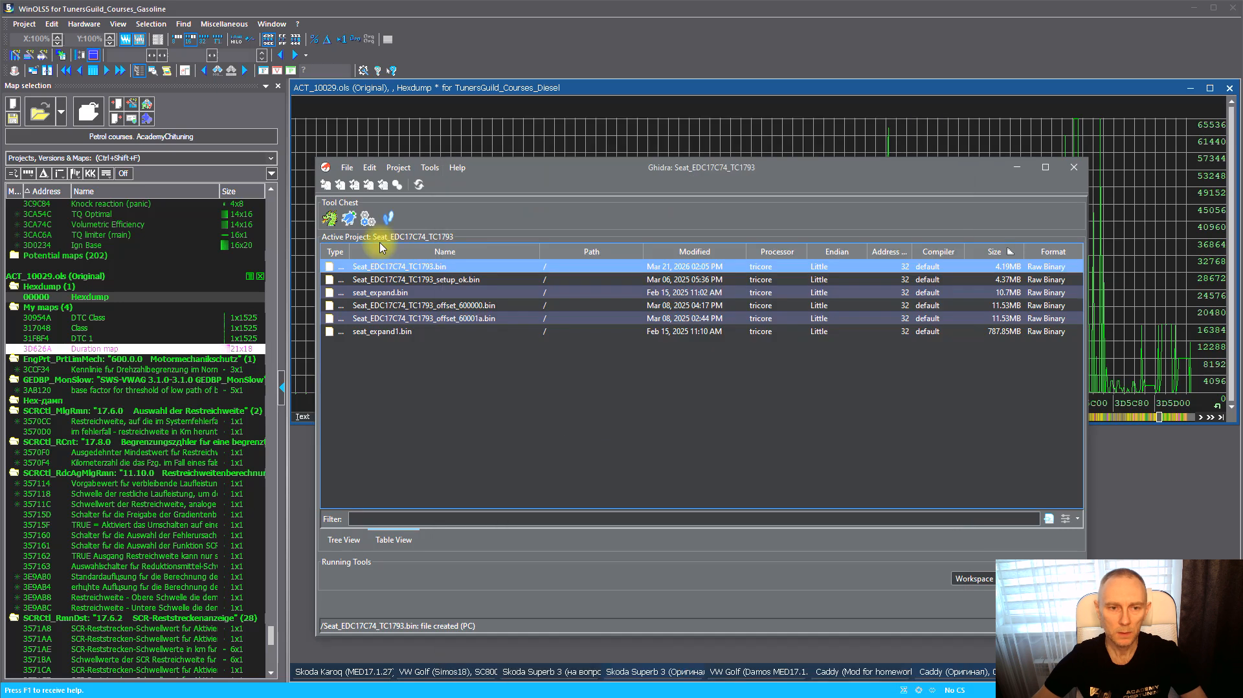
Open the imported Seat_EDC17C74_TC1793.bin program in the CodeBrowser without analyzing it
{"action": "double_click", "coordinate": [416, 267]}
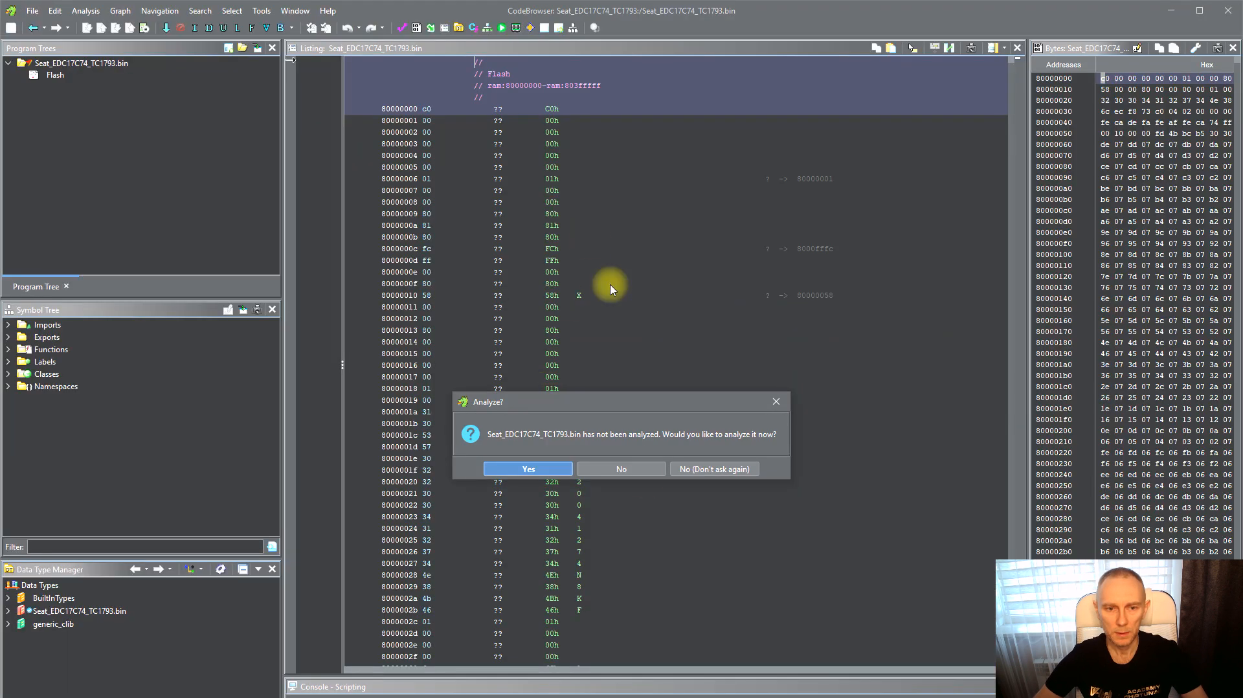
{"action": "left_click", "coordinate": [627, 469]}
{"action": "left_click", "coordinate": [620, 428]}
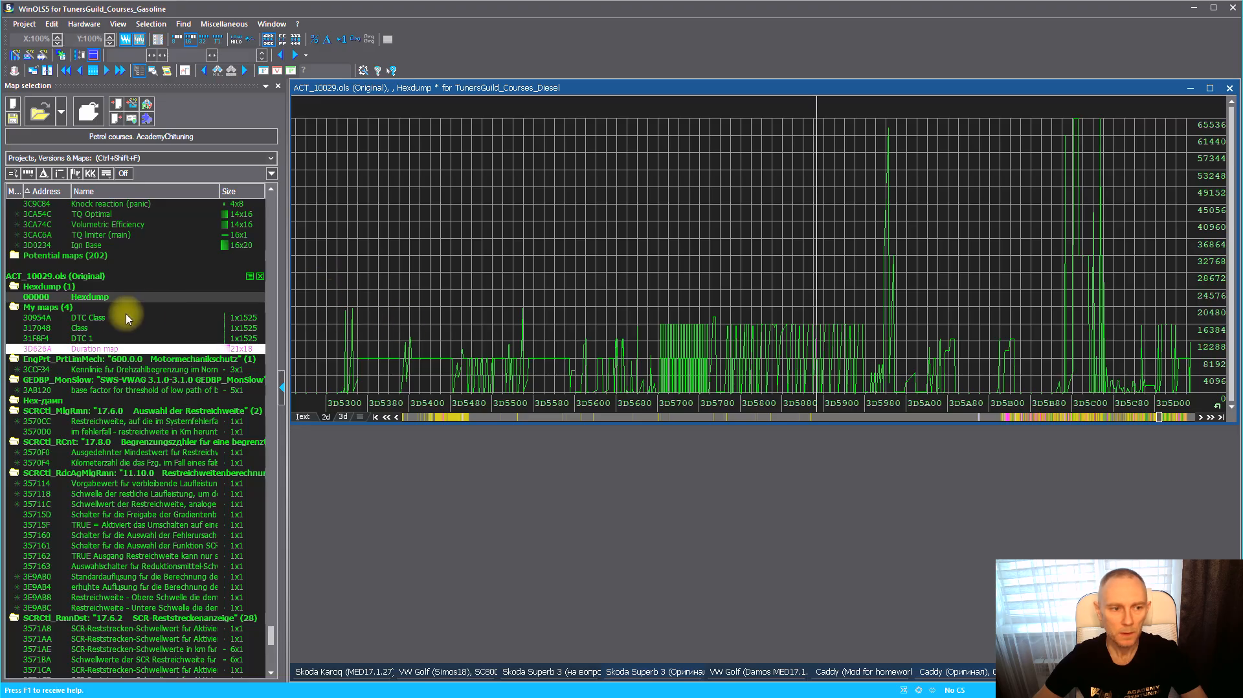
Back in WinOLS, select the Duration map in the hexdump graph and switch the view to text mode
{"action": "left_click", "coordinate": [113, 353]}
{"action": "left_click", "coordinate": [852, 413]}
{"action": "left_click_drag", "start_coordinate": [783, 409], "coordinate": [713, 400]}
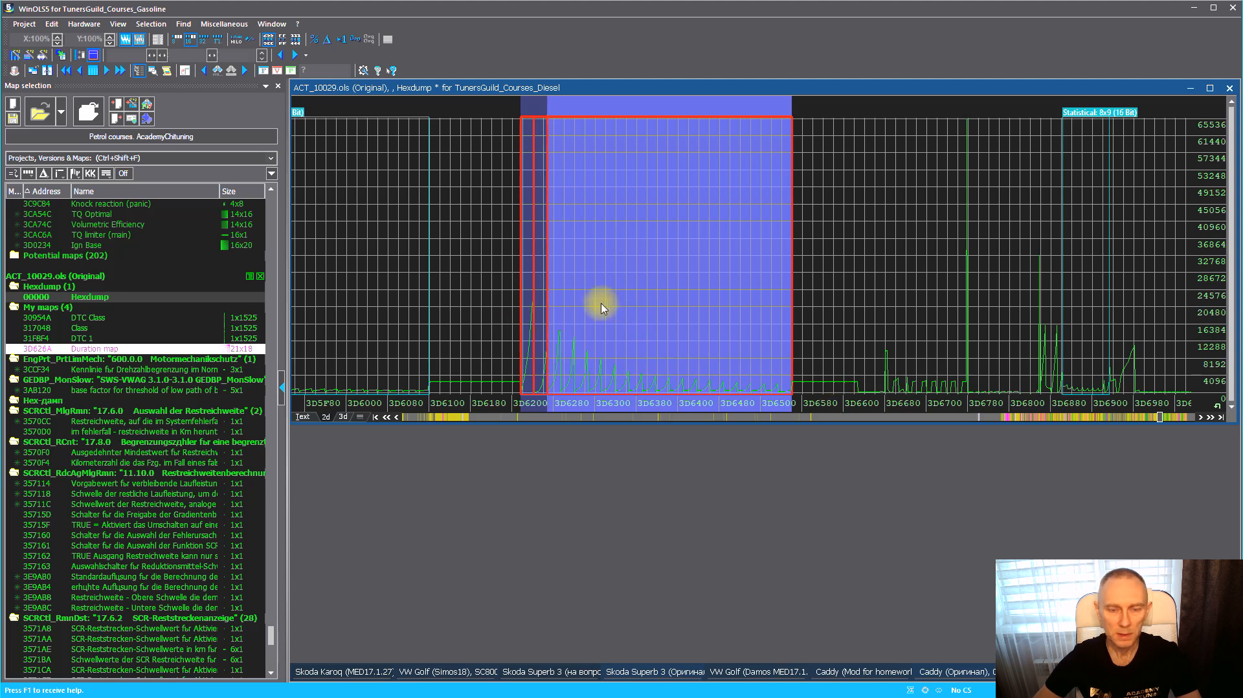
{"action": "left_click", "coordinate": [301, 417]}
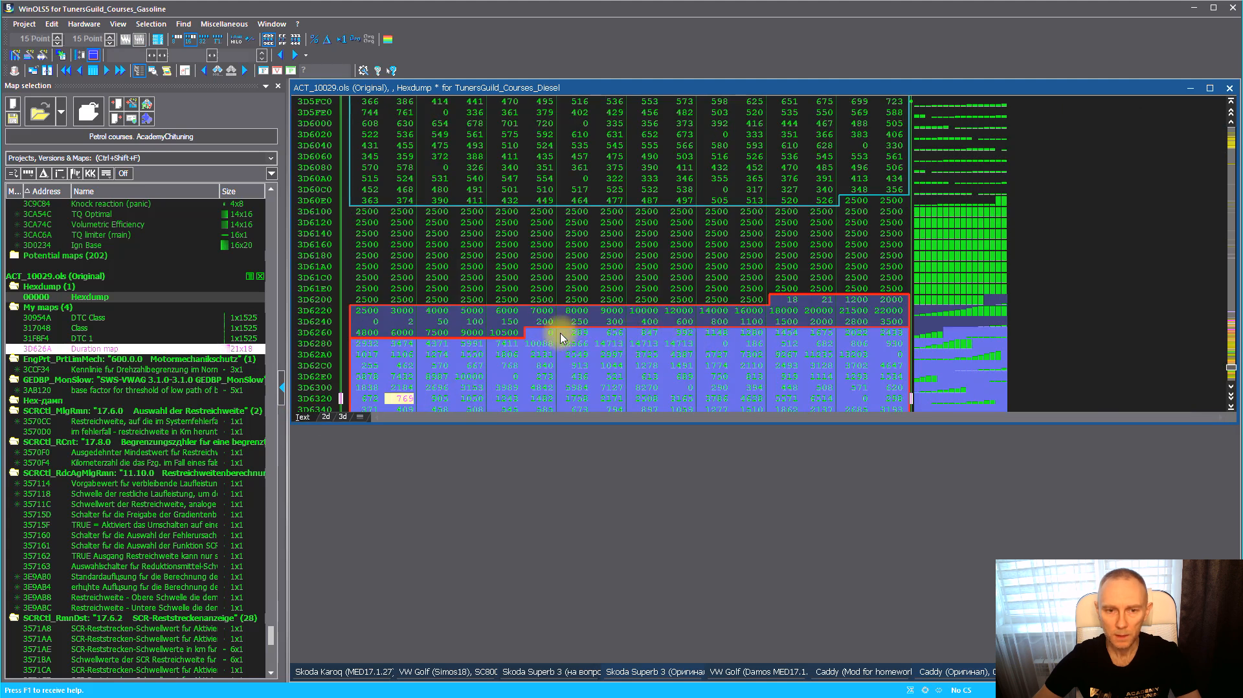
Copy the address 3D6218 of the cell just before the Duration map's axis values
{"action": "right_click", "coordinate": [526, 312]}
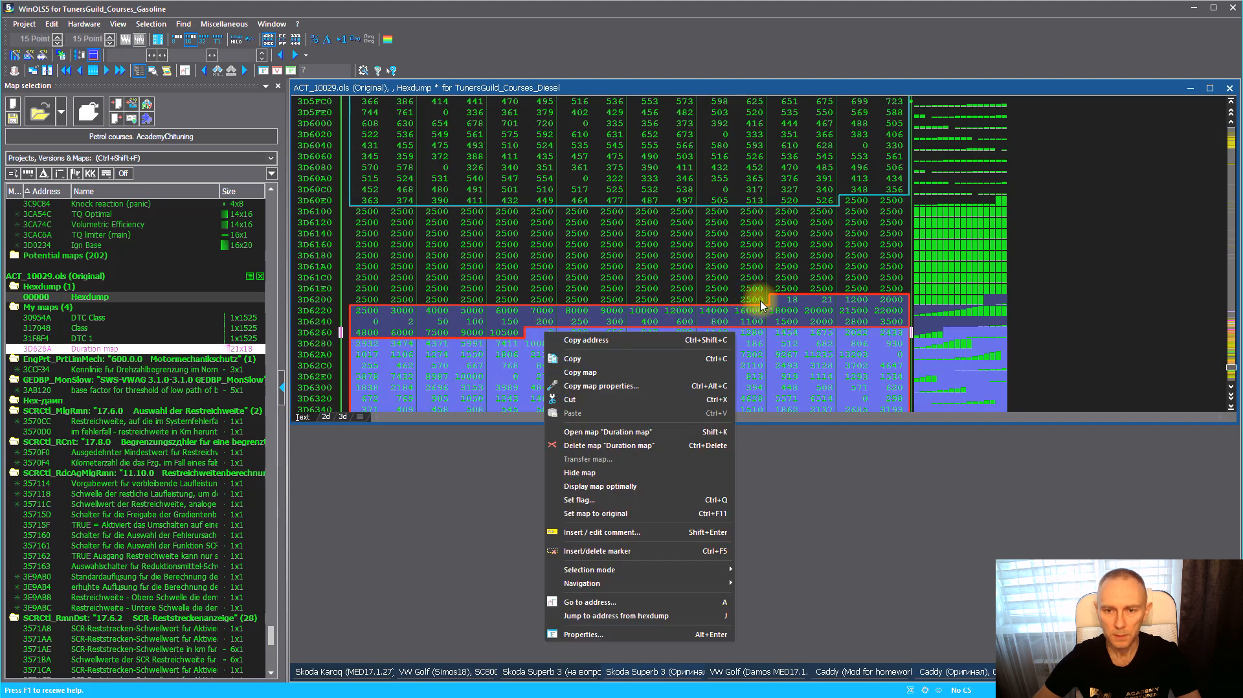
{"action": "right_click", "coordinate": [781, 301]}
{"action": "left_click", "coordinate": [861, 328]}
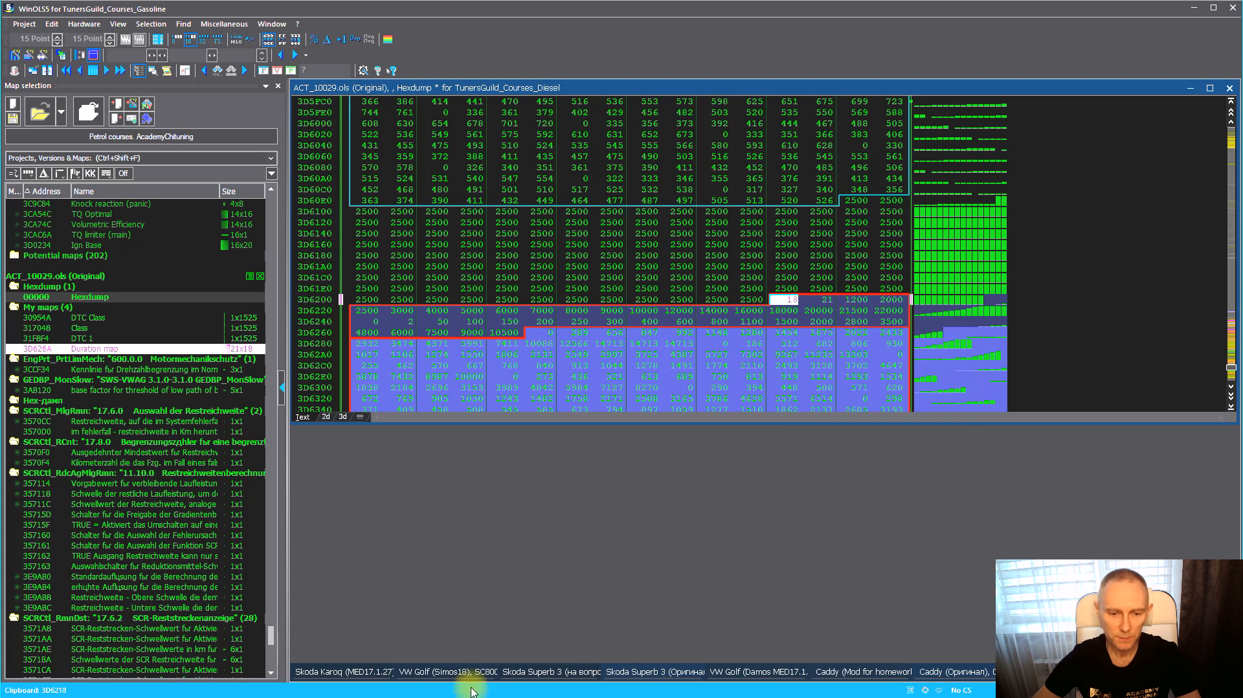
Switch to Ghidra, open Go To in the listing and paste the address 3D6218
{"action": "key", "text": "alt+Tab"}
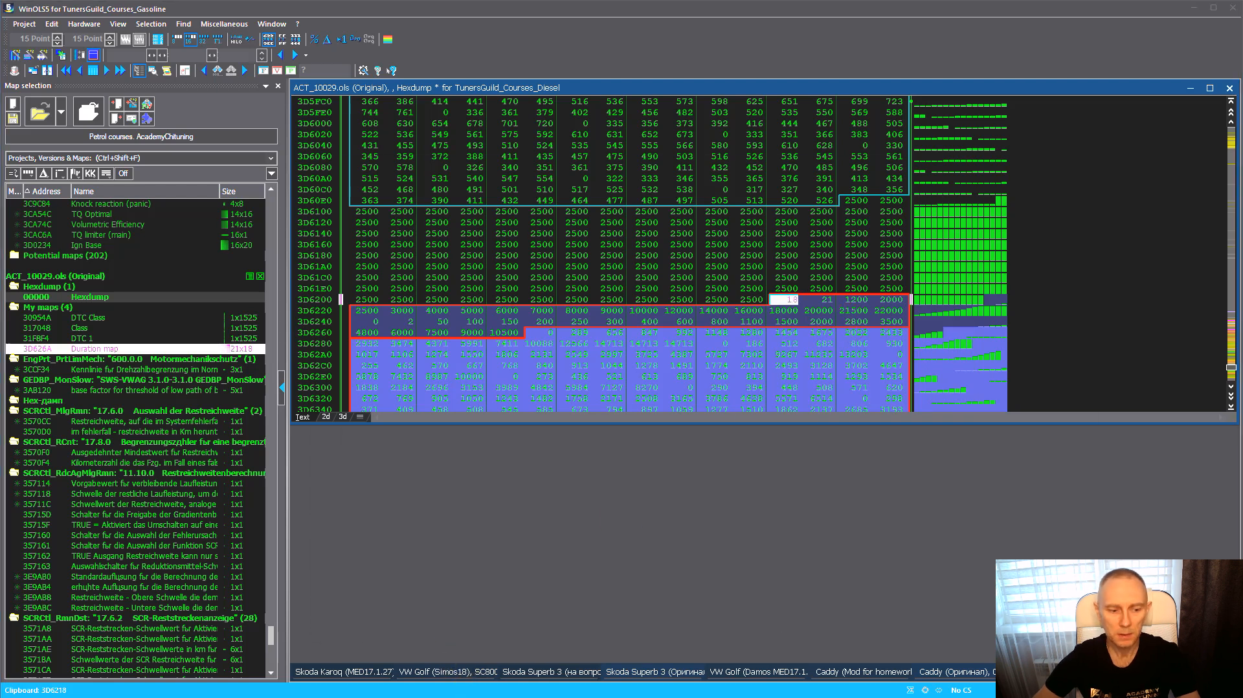
{"action": "left_click", "coordinate": [561, 447]}
{"action": "key", "text": "g"}
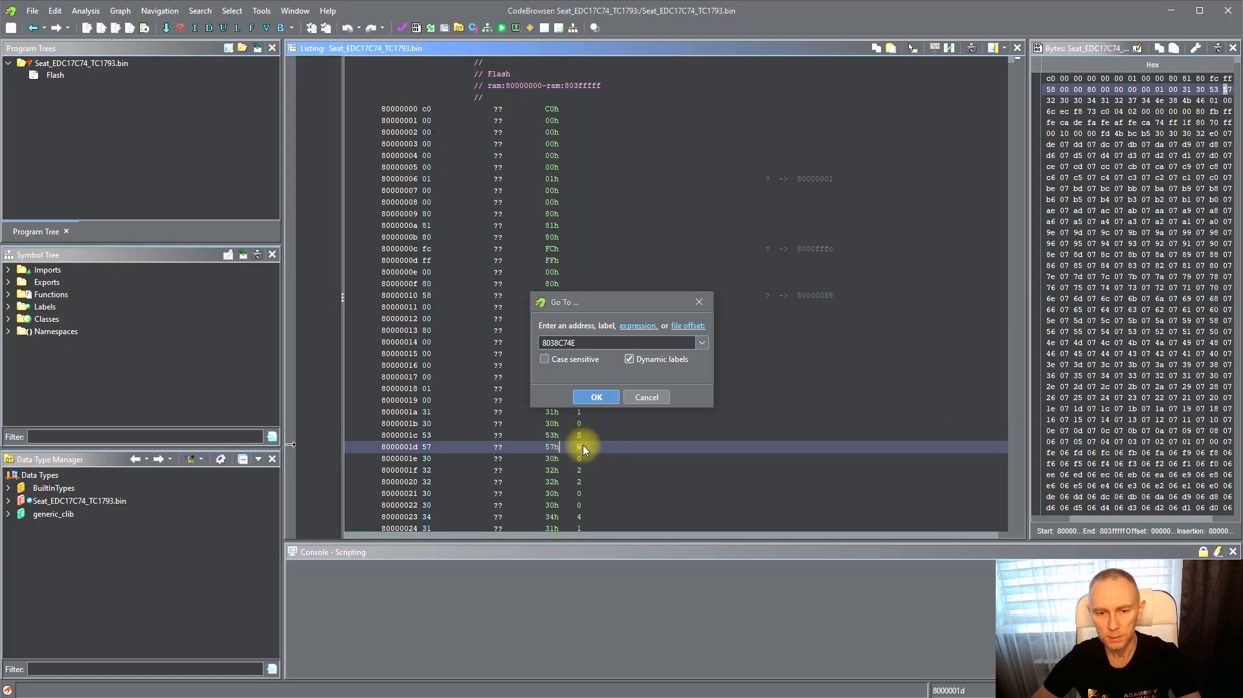
{"action": "key", "text": "ctrl+v"}
{"action": "left_click", "coordinate": [594, 397]}
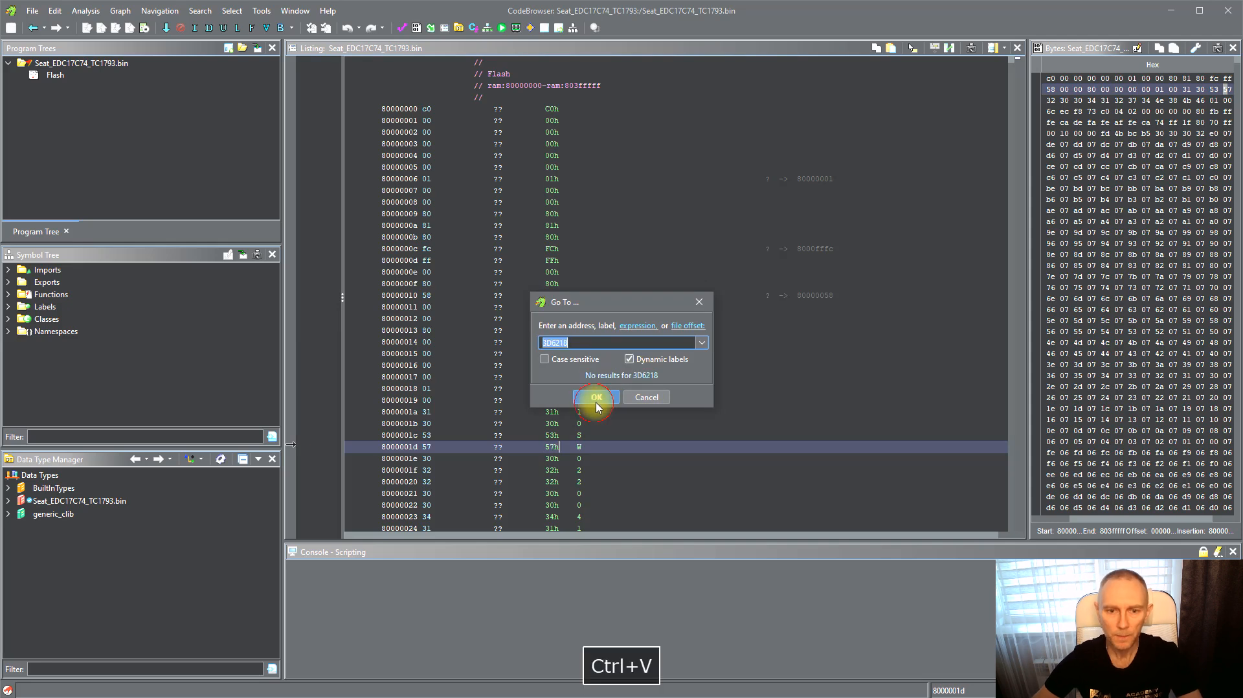
{"action": "left_click", "coordinate": [600, 400]}
Prefix the address with 80 so it reads 803D6218 and go to it
{"action": "left_click", "coordinate": [555, 342]}
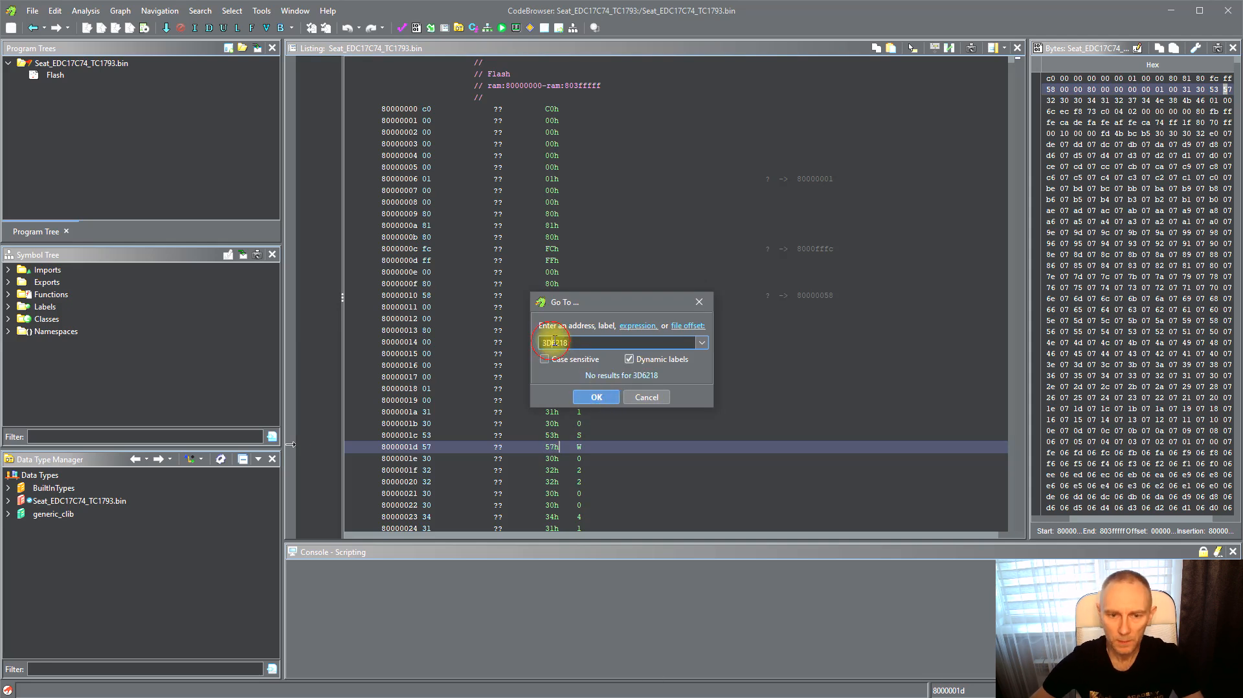
{"action": "key", "text": "Left"}
{"action": "type", "text": "8"}
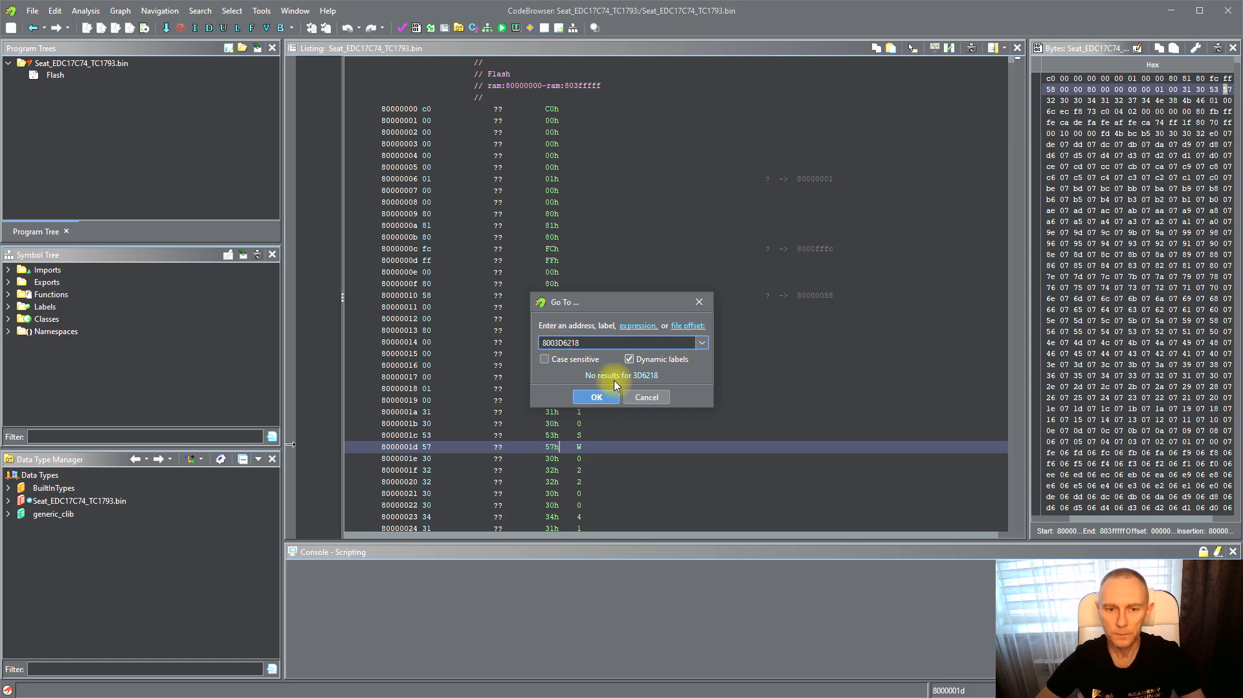
{"action": "left_click", "coordinate": [597, 397]}
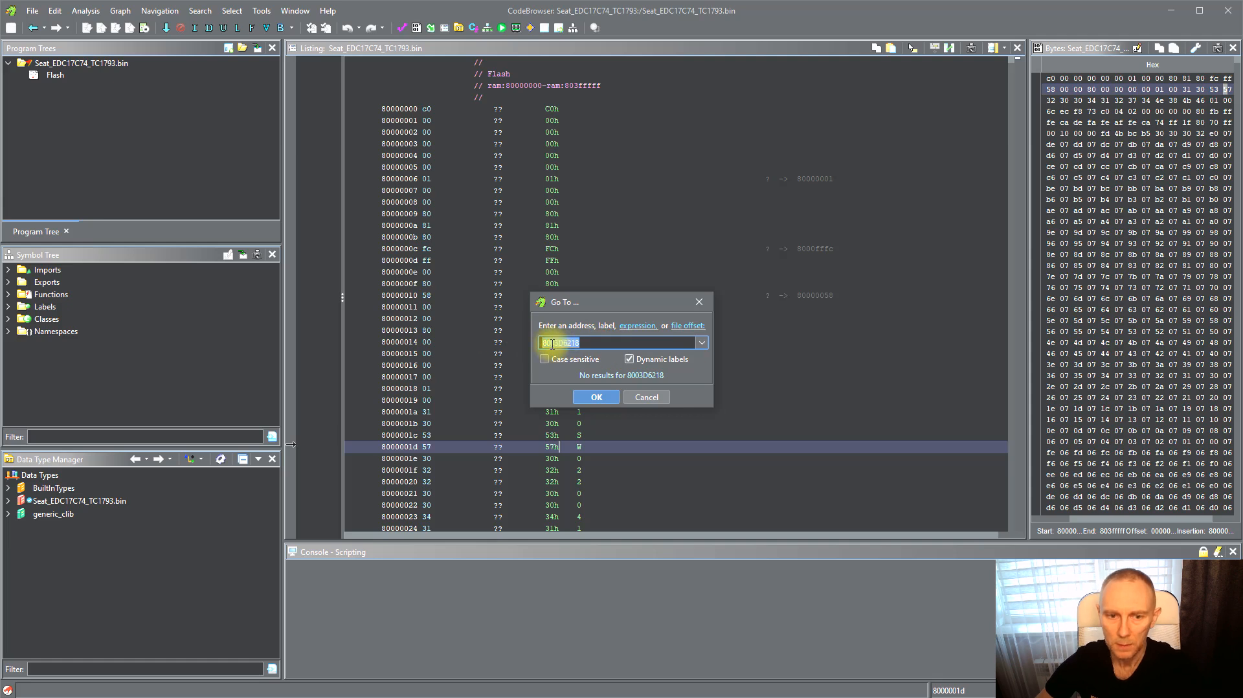
{"action": "key", "text": "BackSpace"}
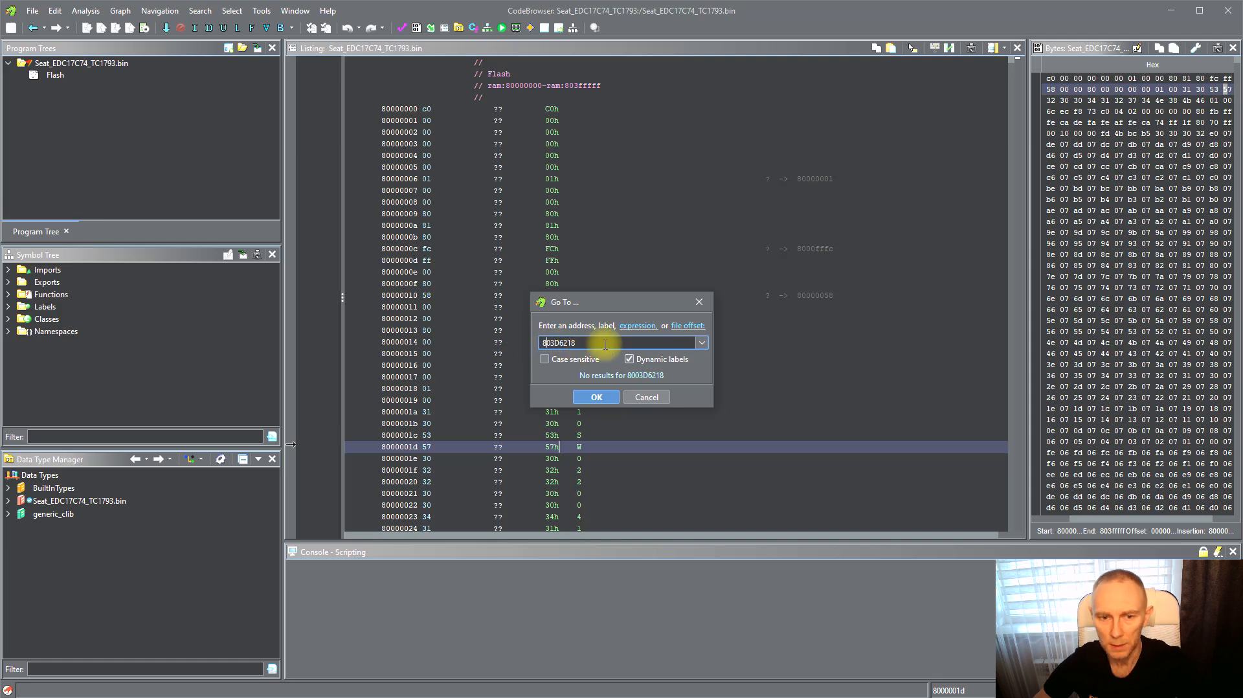
{"action": "left_click", "coordinate": [594, 396]}
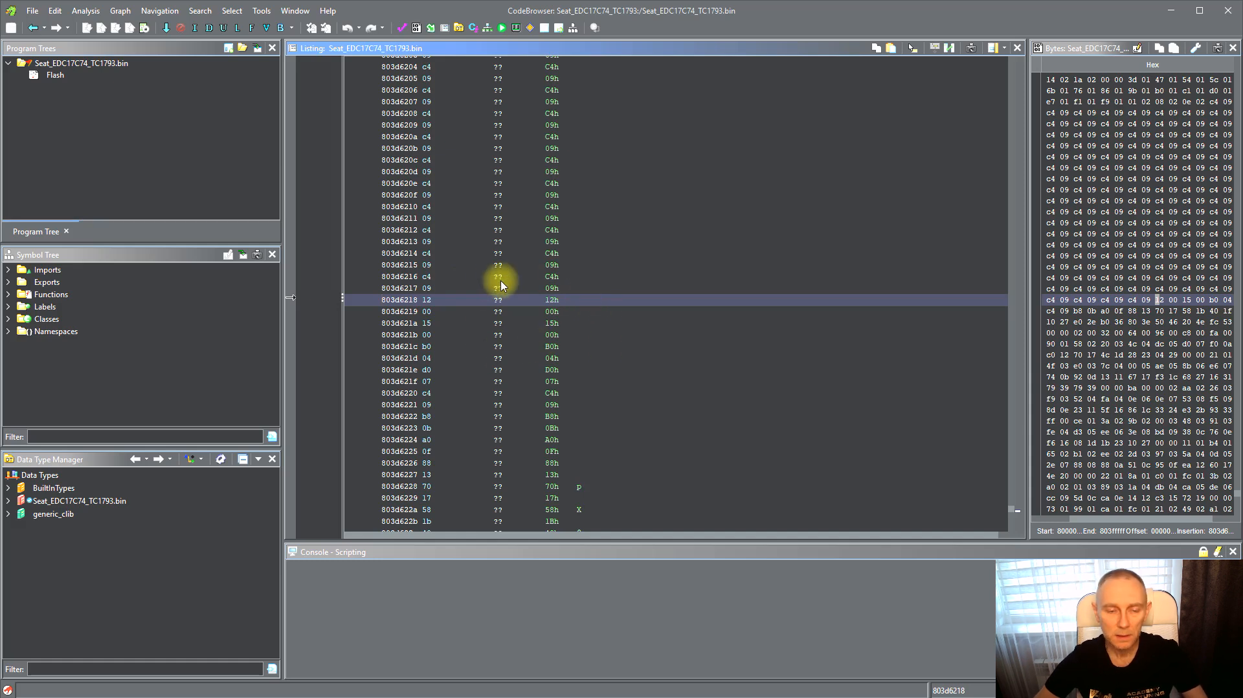
Inspect the bytes around address 803d6218 in the listing
{"action": "left_click", "coordinate": [463, 289]}
{"action": "scroll", "coordinate": [475, 358], "scroll_direction": "down", "scroll_amount": 10}
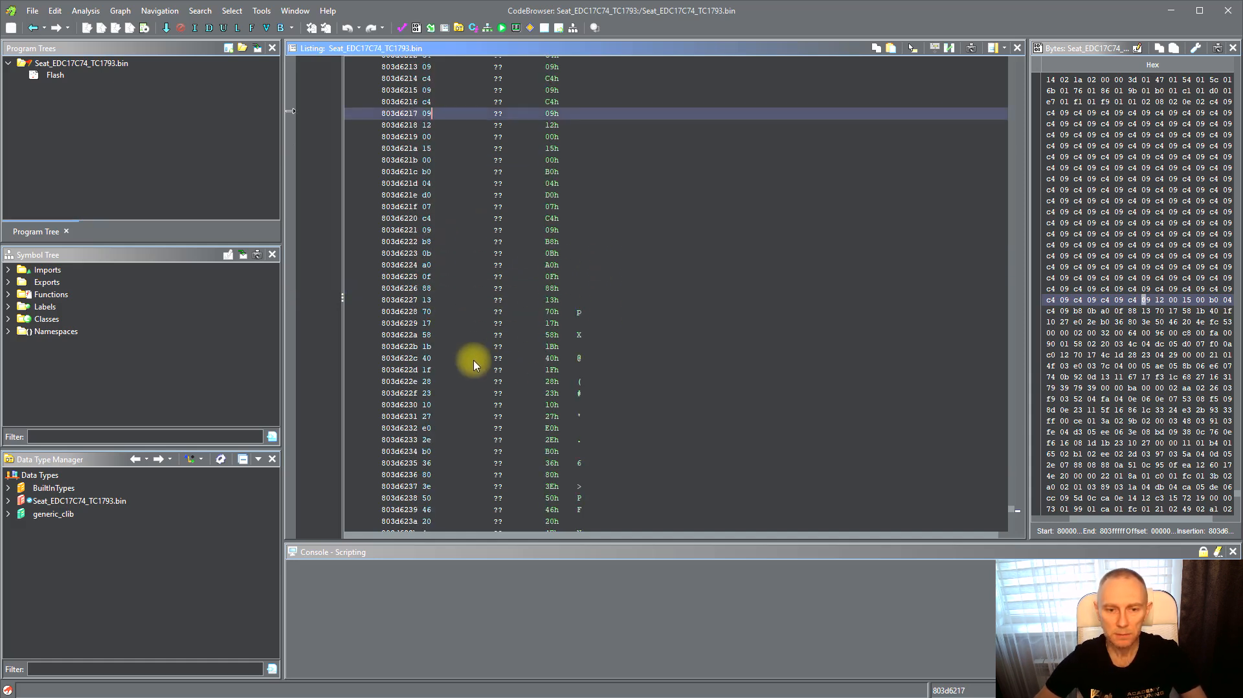
{"action": "scroll", "coordinate": [492, 343], "scroll_direction": "up", "scroll_amount": 13}
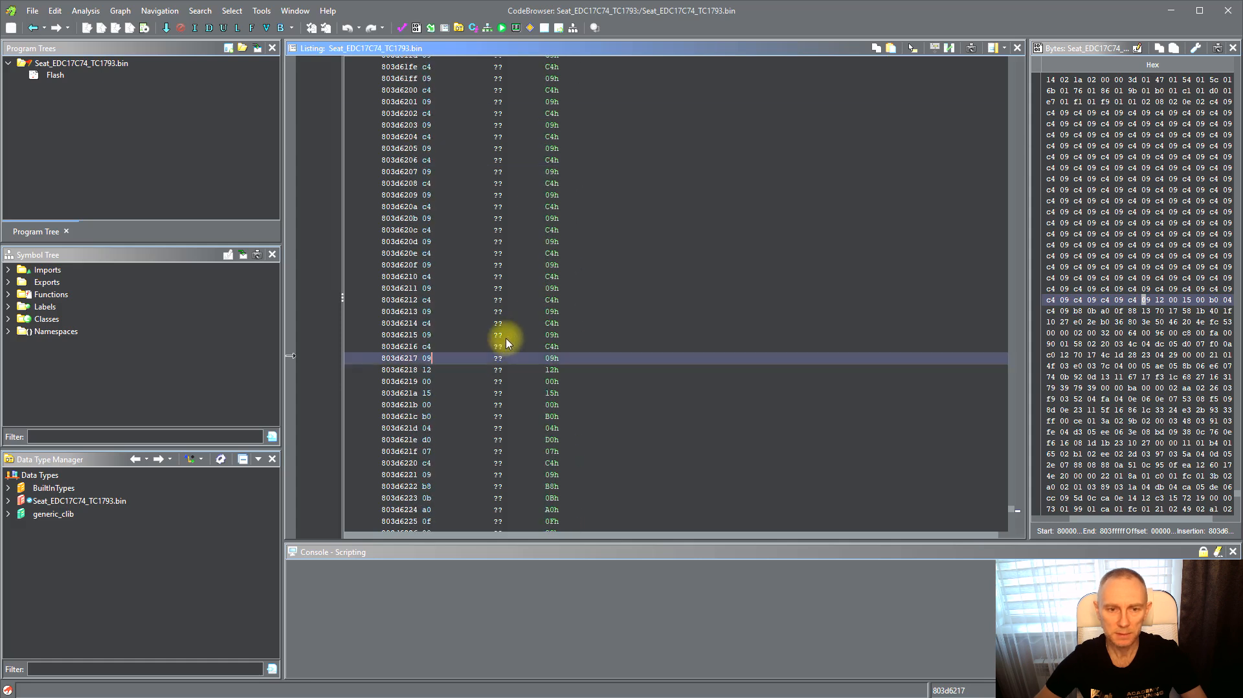
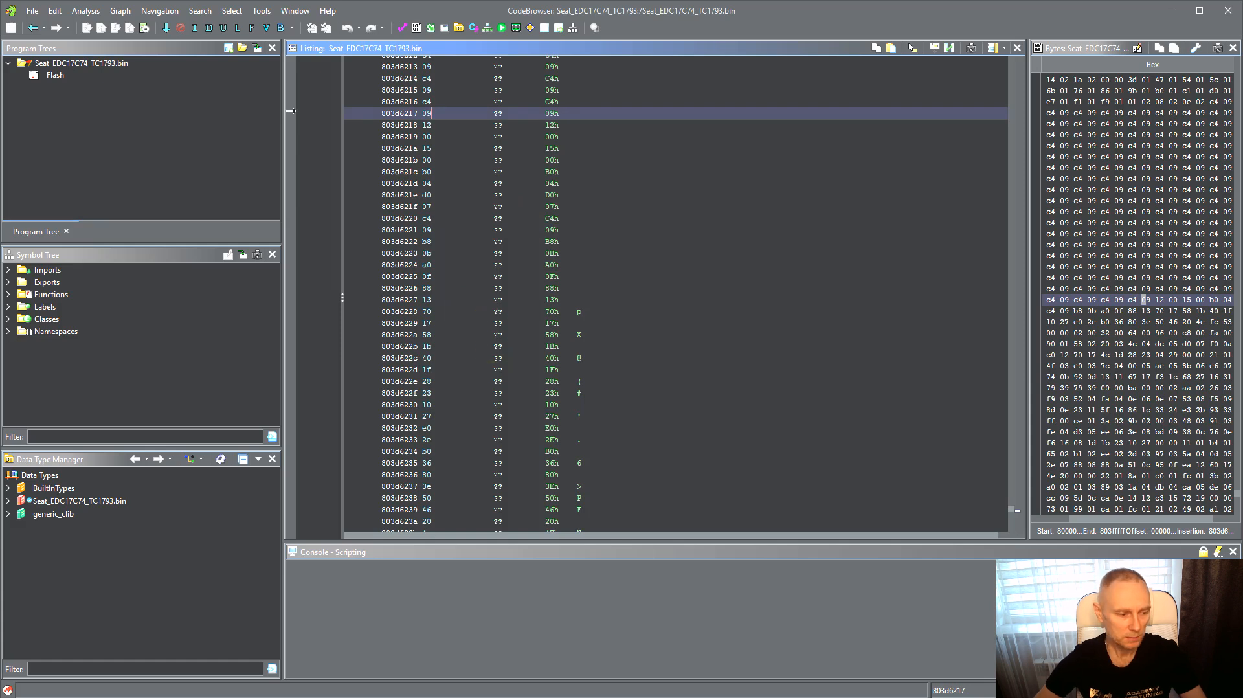
Compare with the Duration map in WinOLS and add the label _Duration at address 803d6217 in the listing
{"action": "key", "text": "alt+Tab"}
{"action": "scroll", "coordinate": [97, 433], "scroll_direction": "down", "scroll_amount": 3}
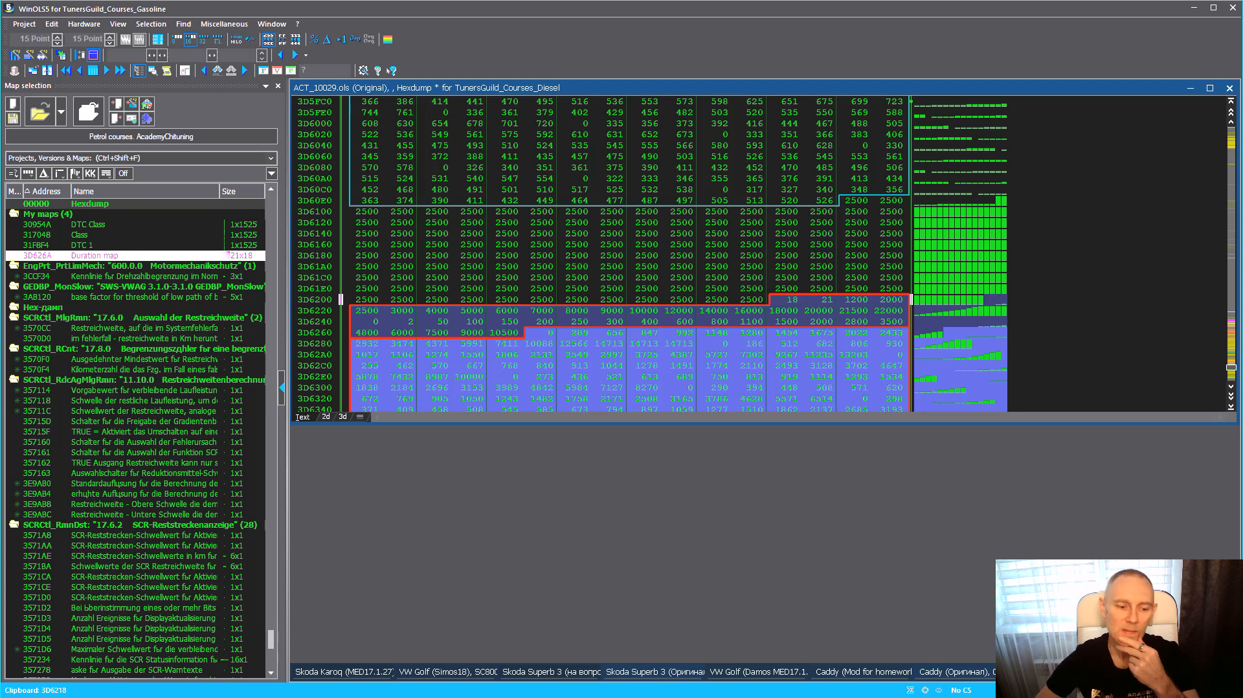
{"action": "key", "text": "alt+Tab"}
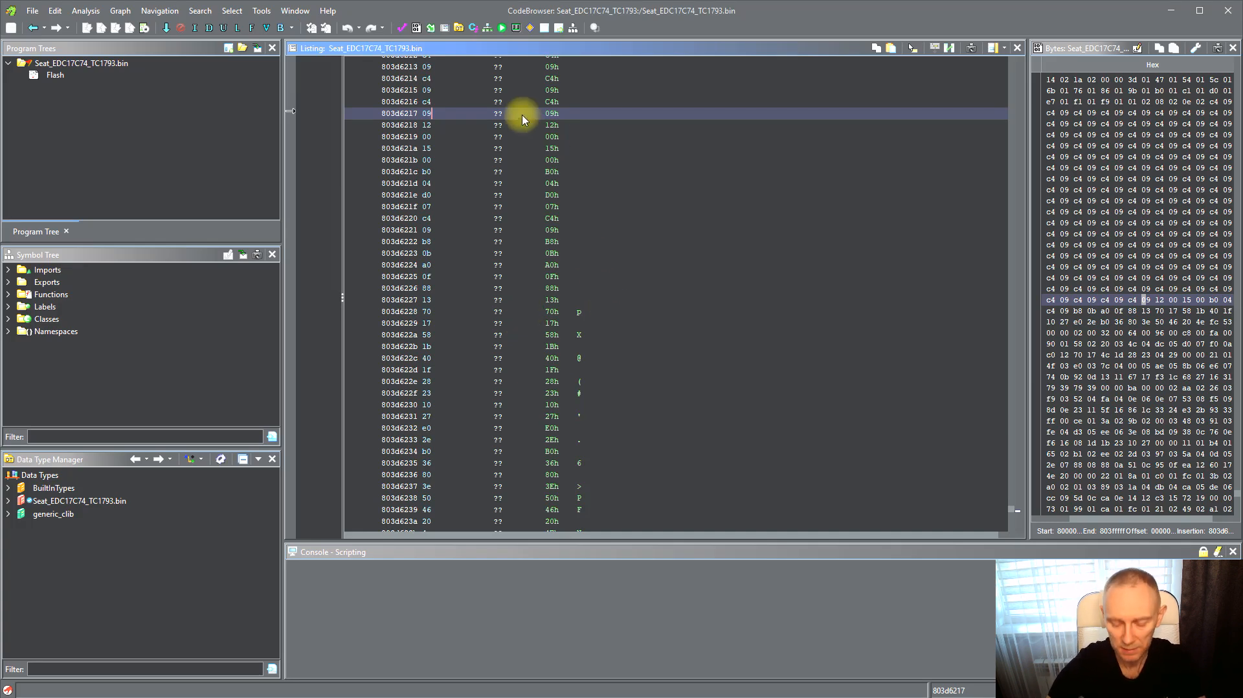
{"action": "key", "text": "l"}
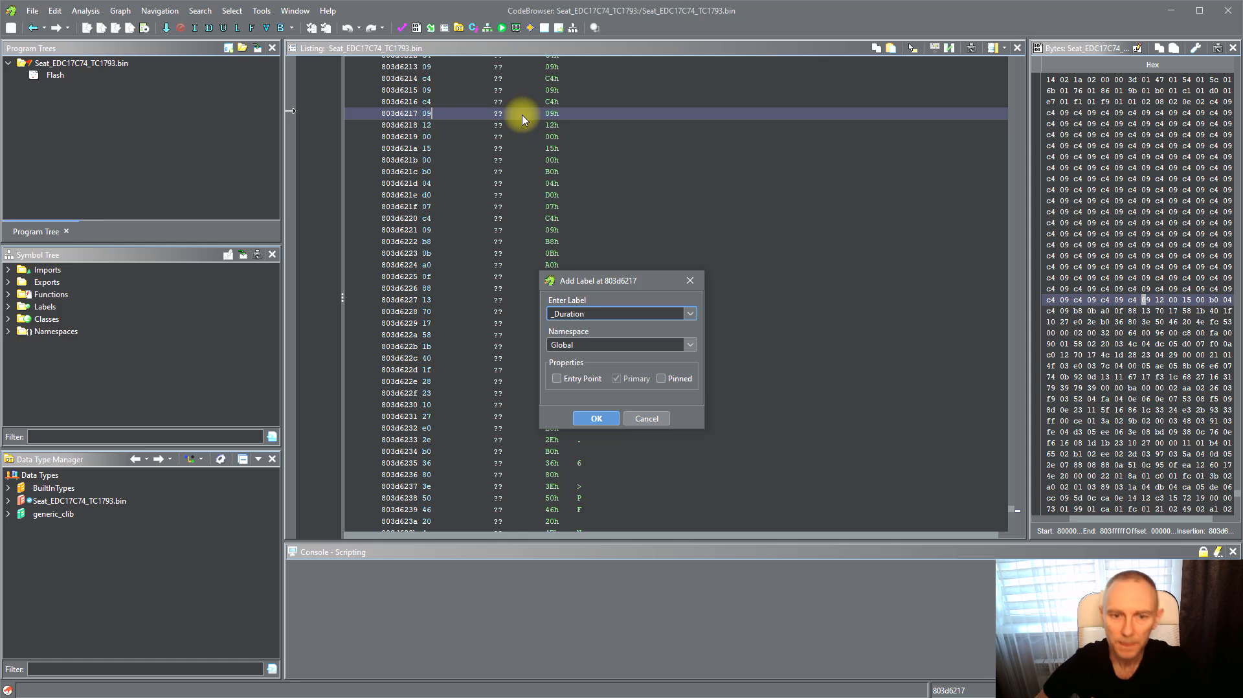
{"action": "left_click", "coordinate": [596, 418]}
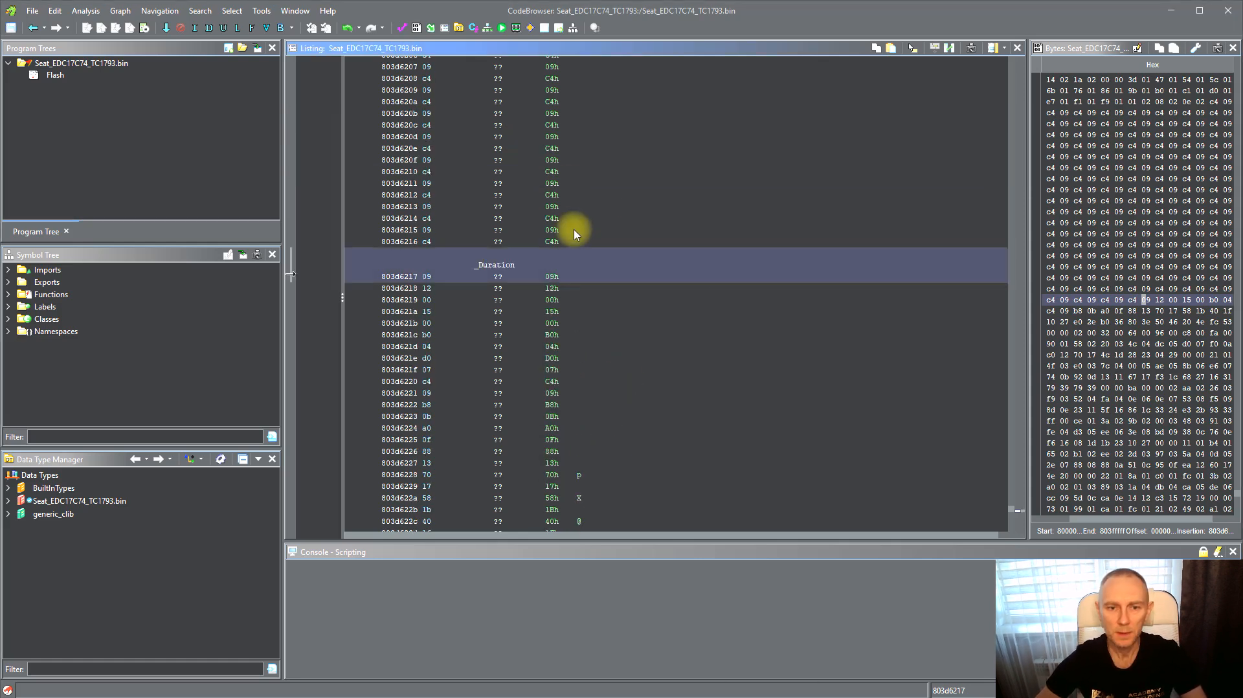
Review the TunersGuild tuning tools instructions and the ghidra_scripts folder holding the maps import script
{"action": "left_click", "coordinate": [555, 301]}
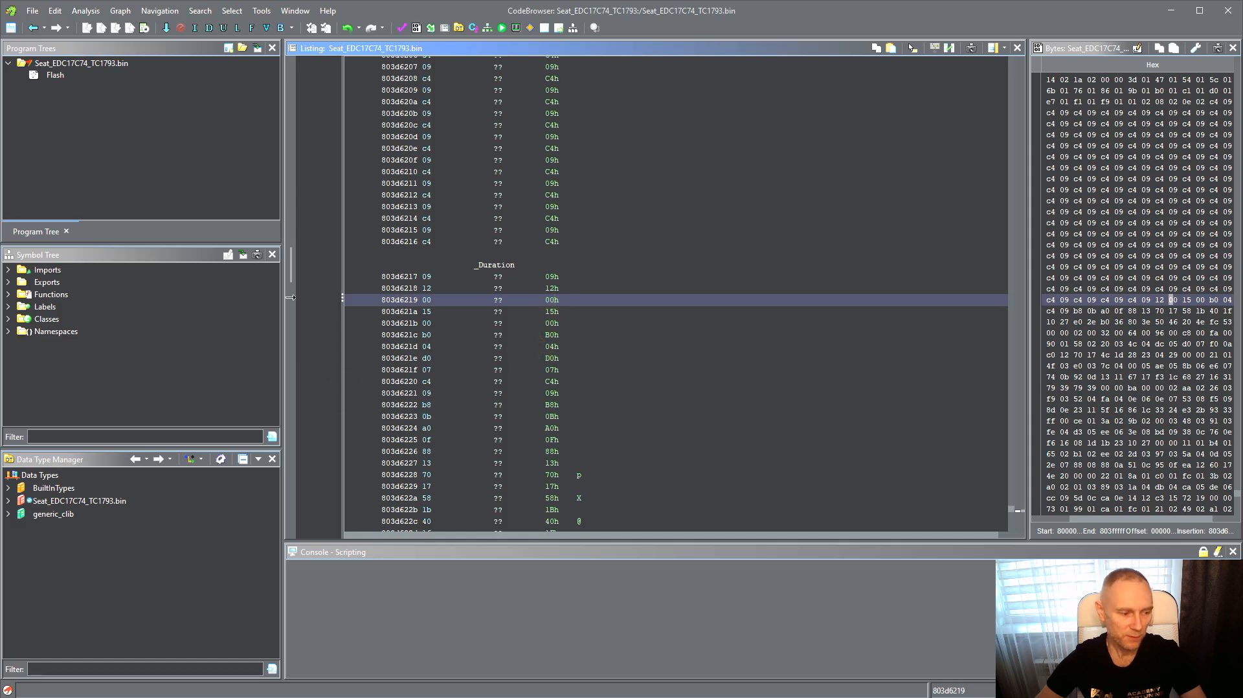
{"action": "key", "text": "alt+Tab"}
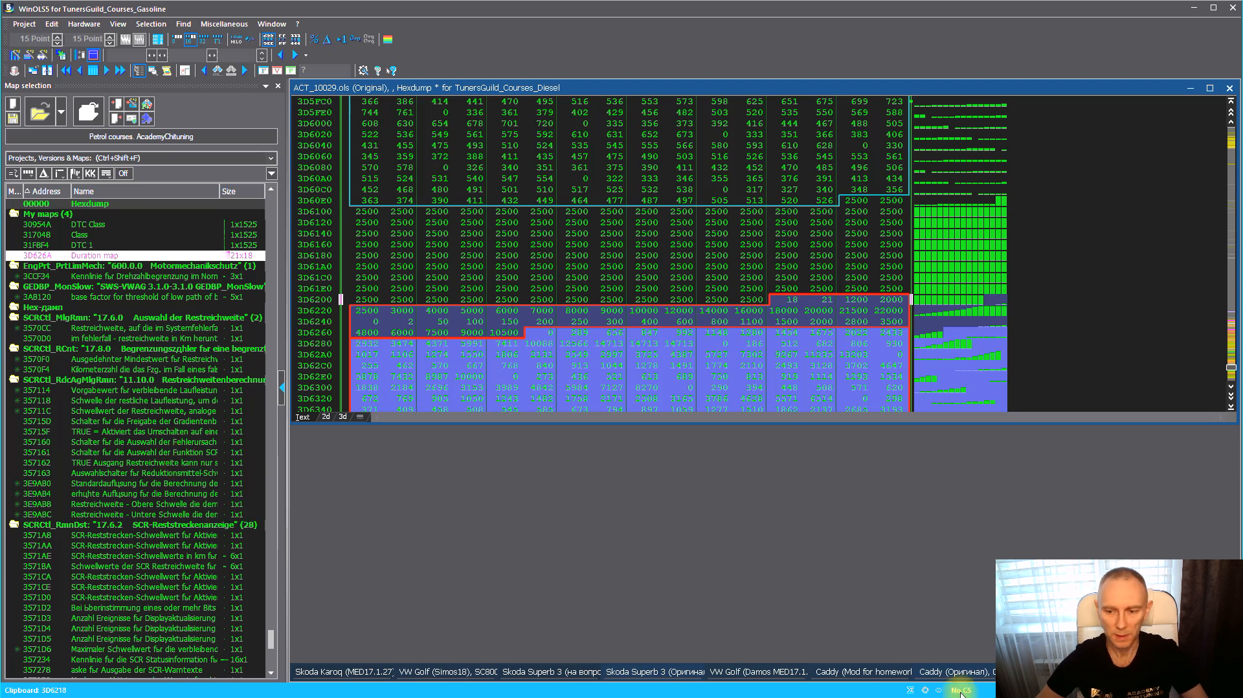
{"action": "key", "text": "alt+Tab"}
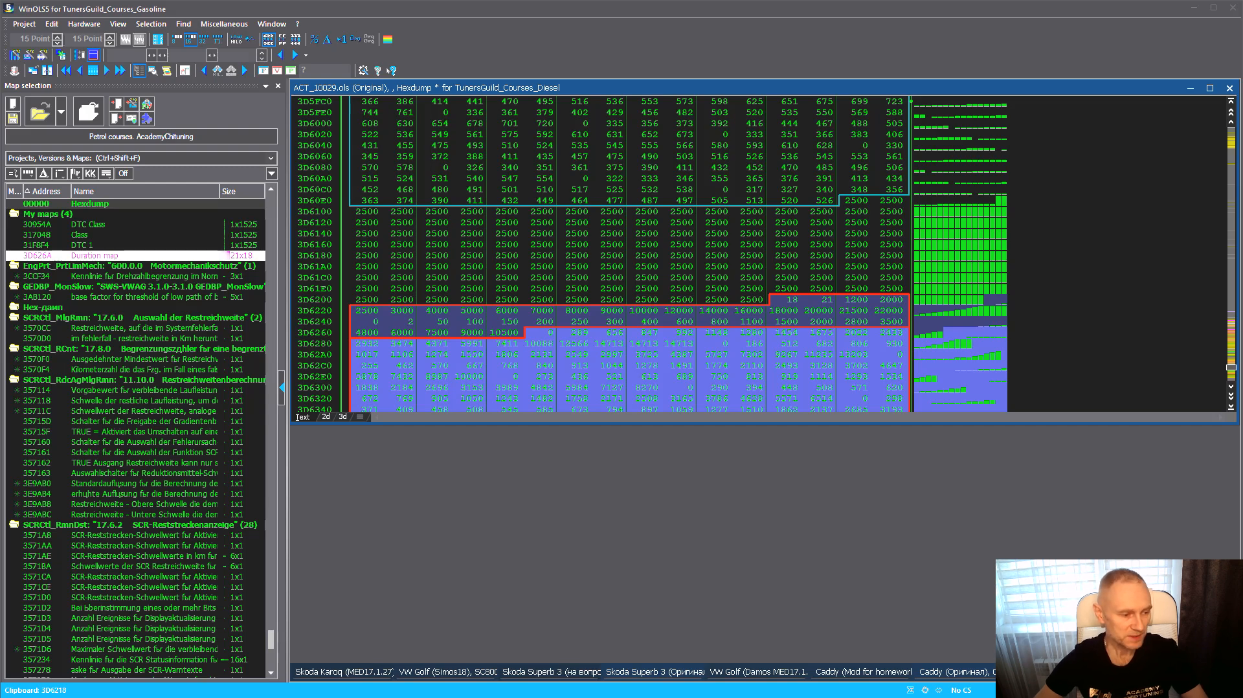
{"action": "key", "text": "alt+Tab"}
{"action": "scroll", "coordinate": [525, 428], "scroll_direction": "up", "scroll_amount": 3}
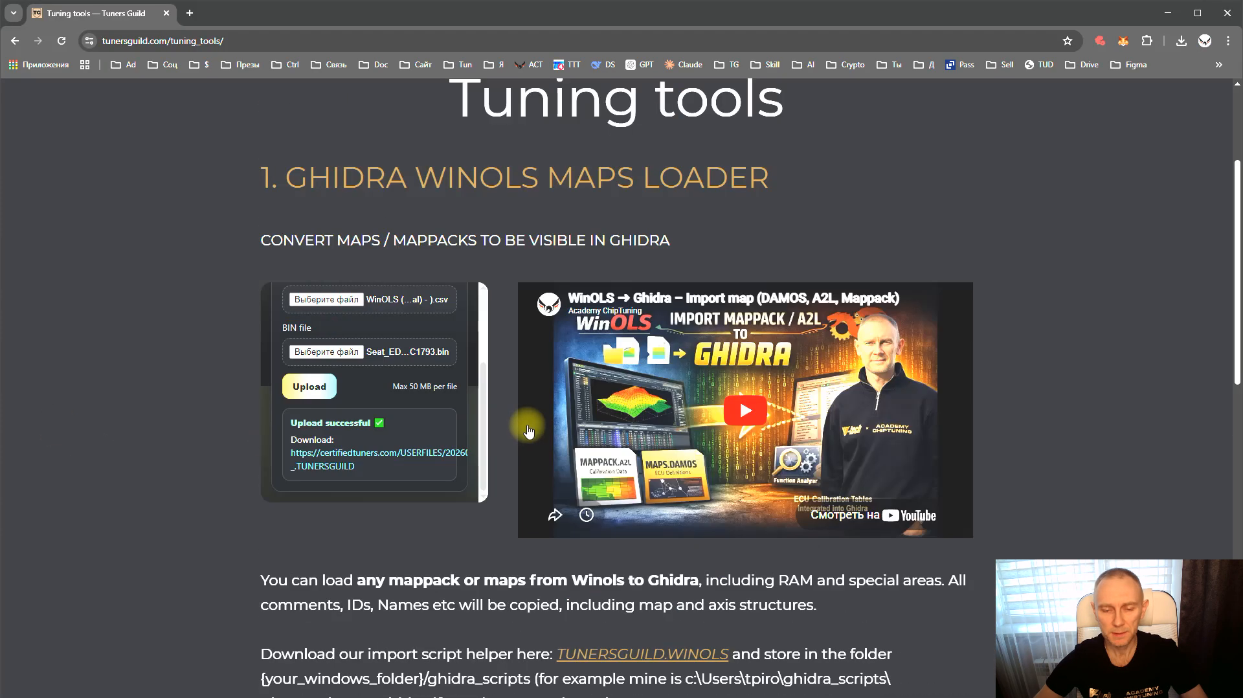
{"action": "scroll", "coordinate": [575, 432], "scroll_direction": "down", "scroll_amount": 2}
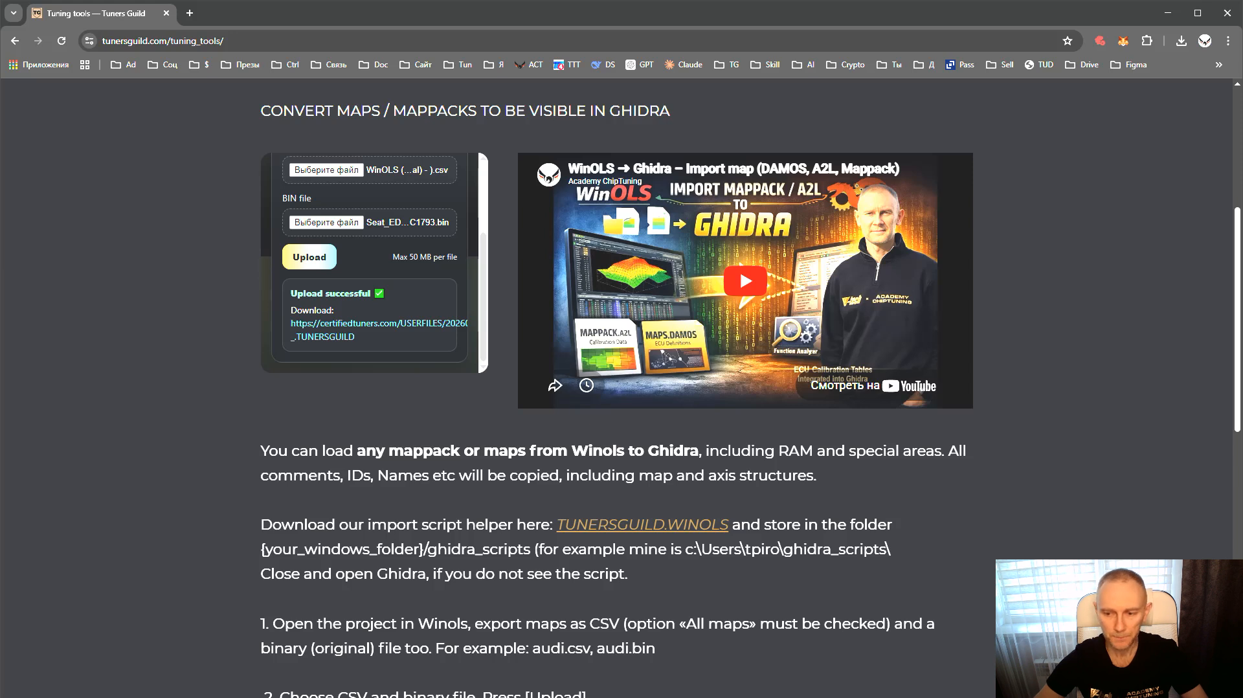
{"action": "left_click_drag", "start_coordinate": [1242, 233], "coordinate": [735, 234]}
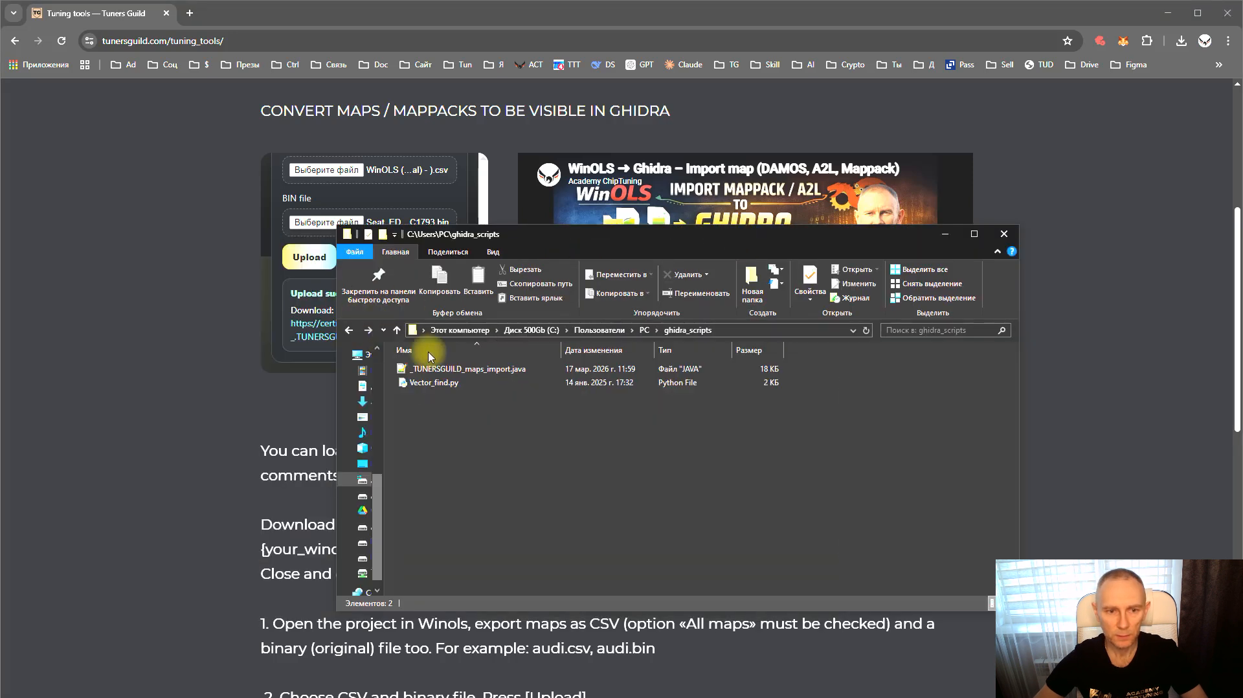
{"action": "left_click_drag", "start_coordinate": [834, 232], "coordinate": [0, 247]}
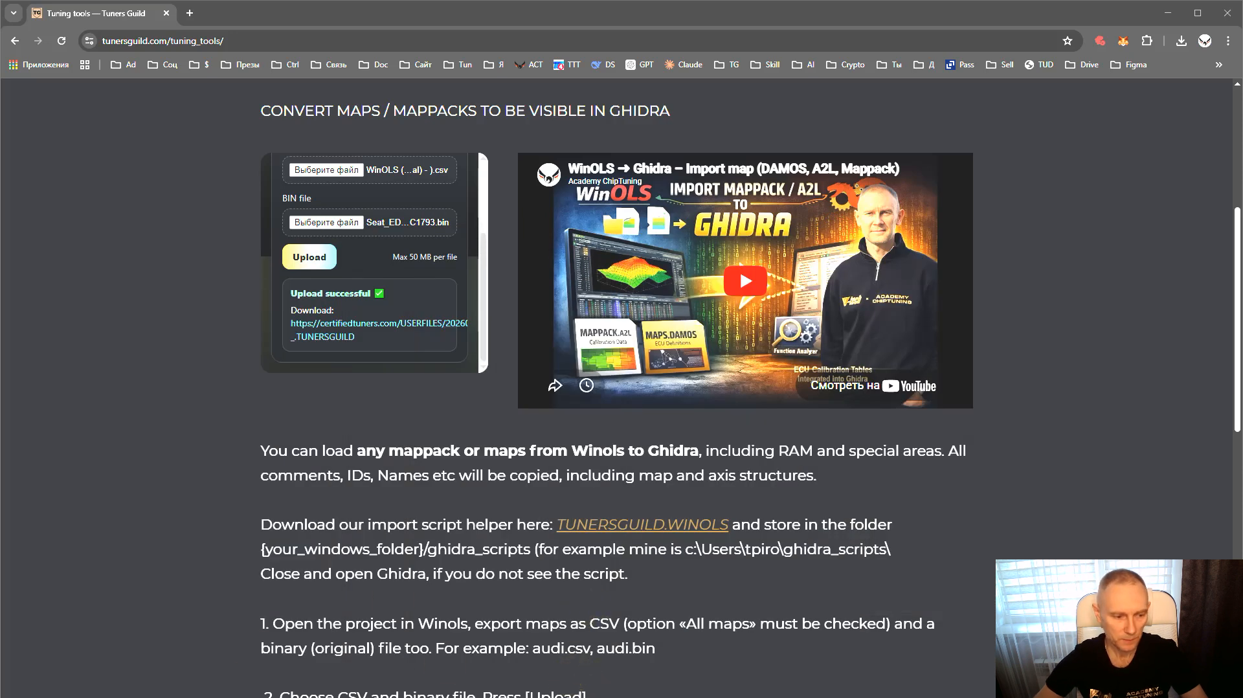
{"action": "key", "text": "alt+Tab"}
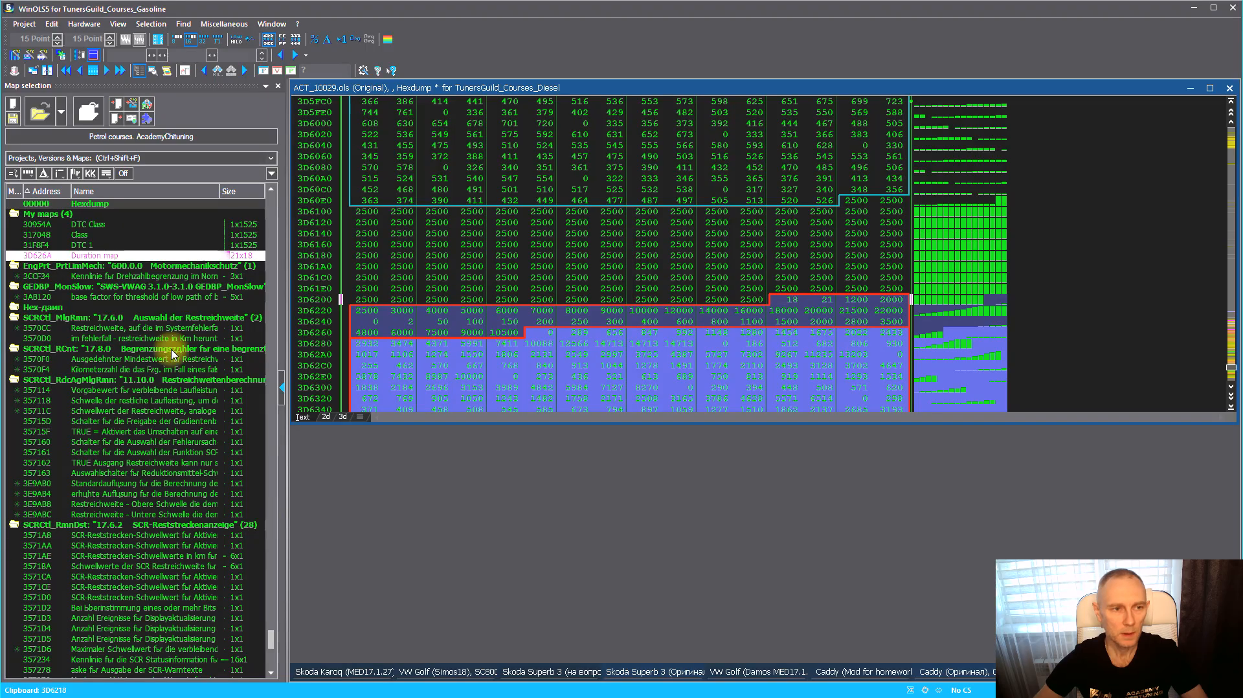
Export all maps from the WinOLS project as a CSV map list into the Ghidra folder
{"action": "left_click", "coordinate": [26, 27]}
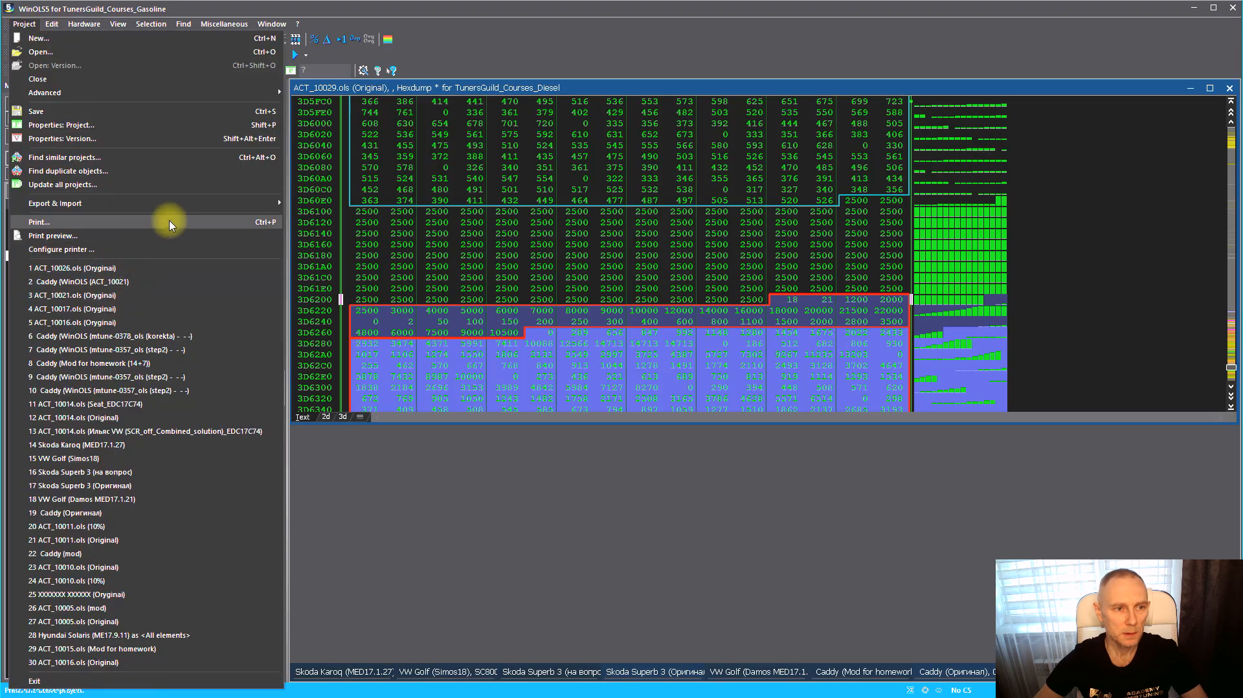
{"action": "mouse_move", "coordinate": [180, 203]}
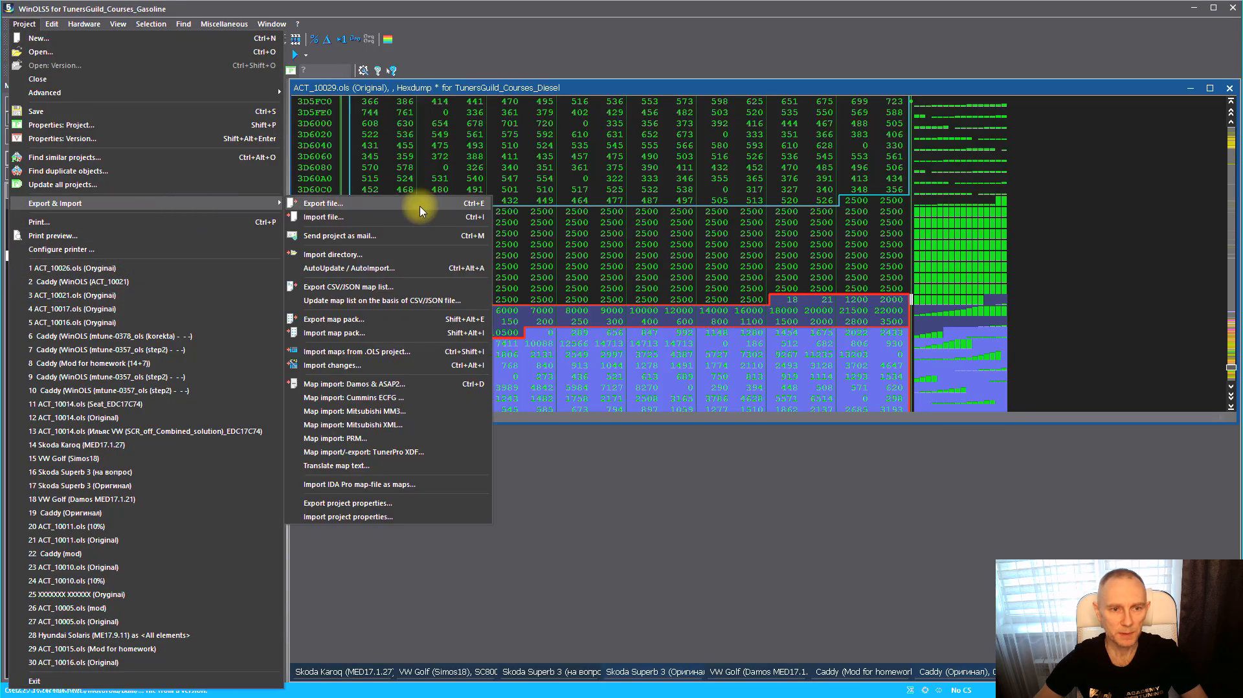
{"action": "left_click", "coordinate": [330, 287]}
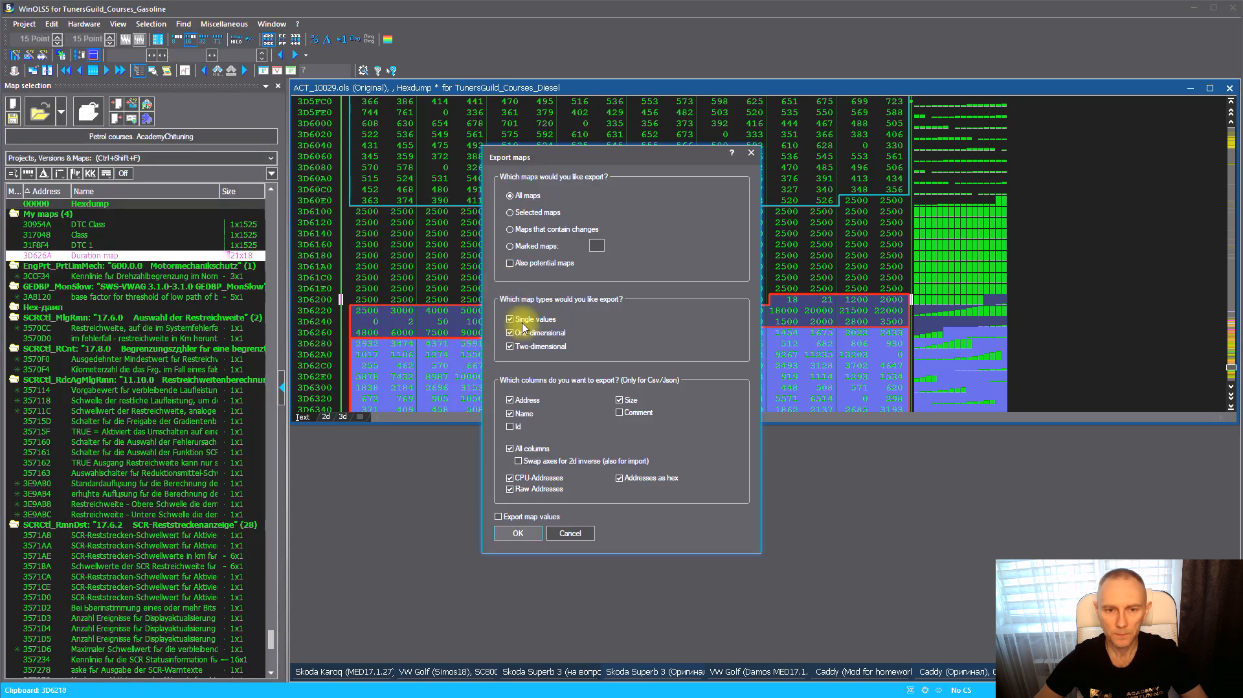
{"action": "left_click", "coordinate": [526, 537]}
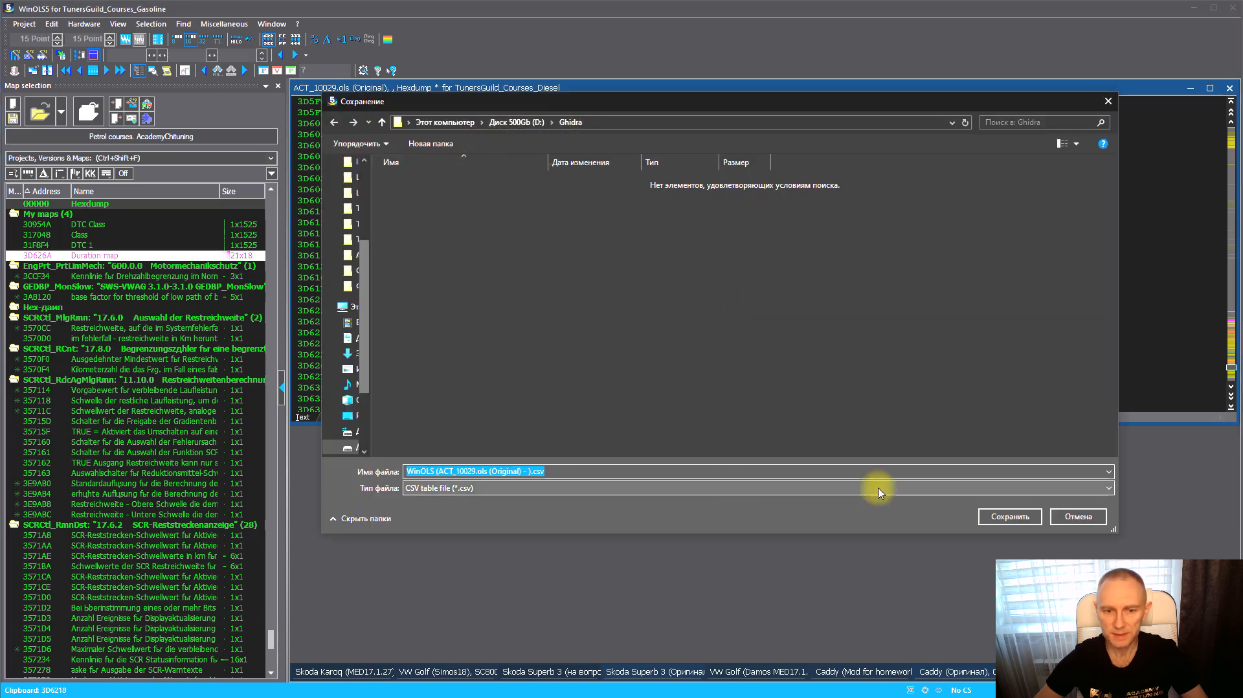
{"action": "left_click", "coordinate": [1013, 517]}
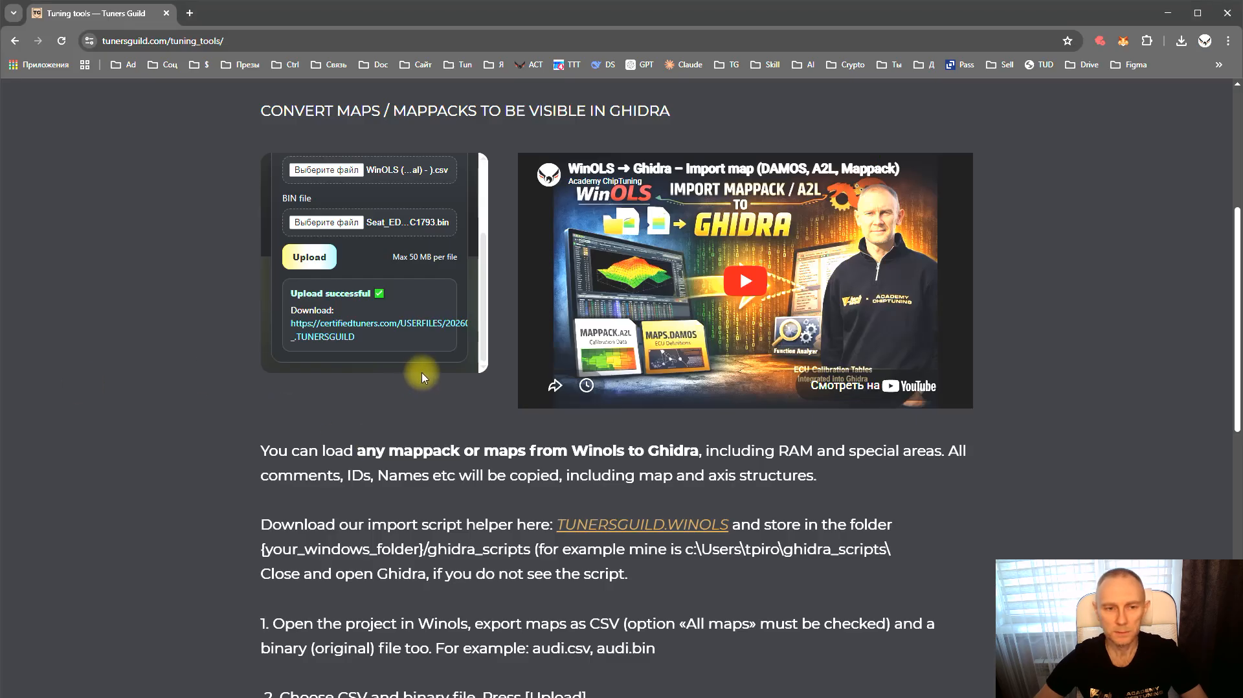
Choose the exported WinOLS ACT_10029 CSV file as the converter's CSV file
{"action": "scroll", "coordinate": [421, 366], "scroll_direction": "up", "scroll_amount": 2}
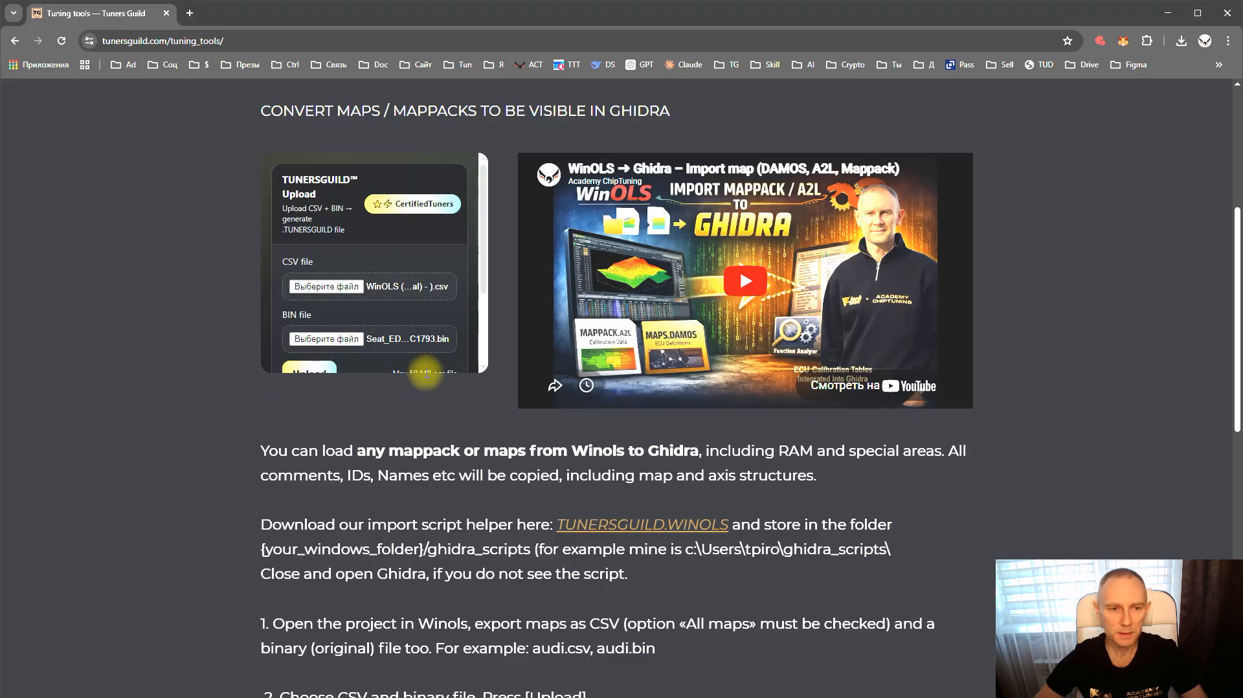
{"action": "left_click", "coordinate": [327, 292]}
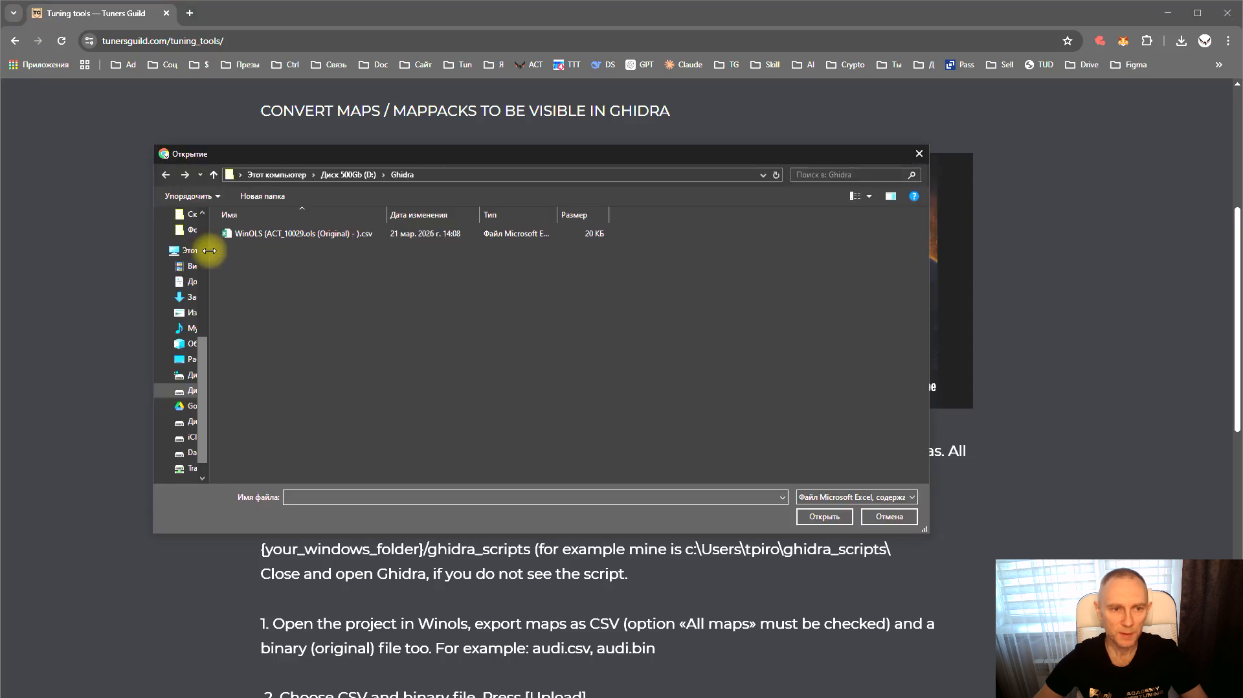
{"action": "left_click", "coordinate": [263, 239]}
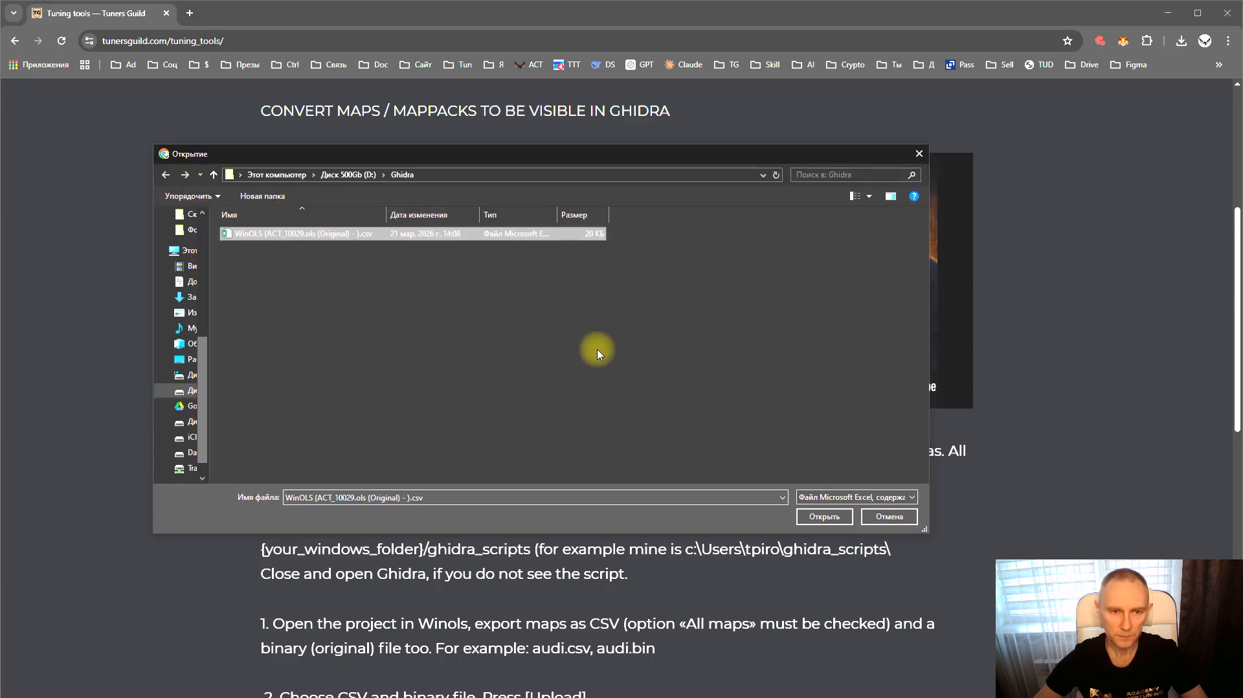
{"action": "left_click", "coordinate": [824, 516]}
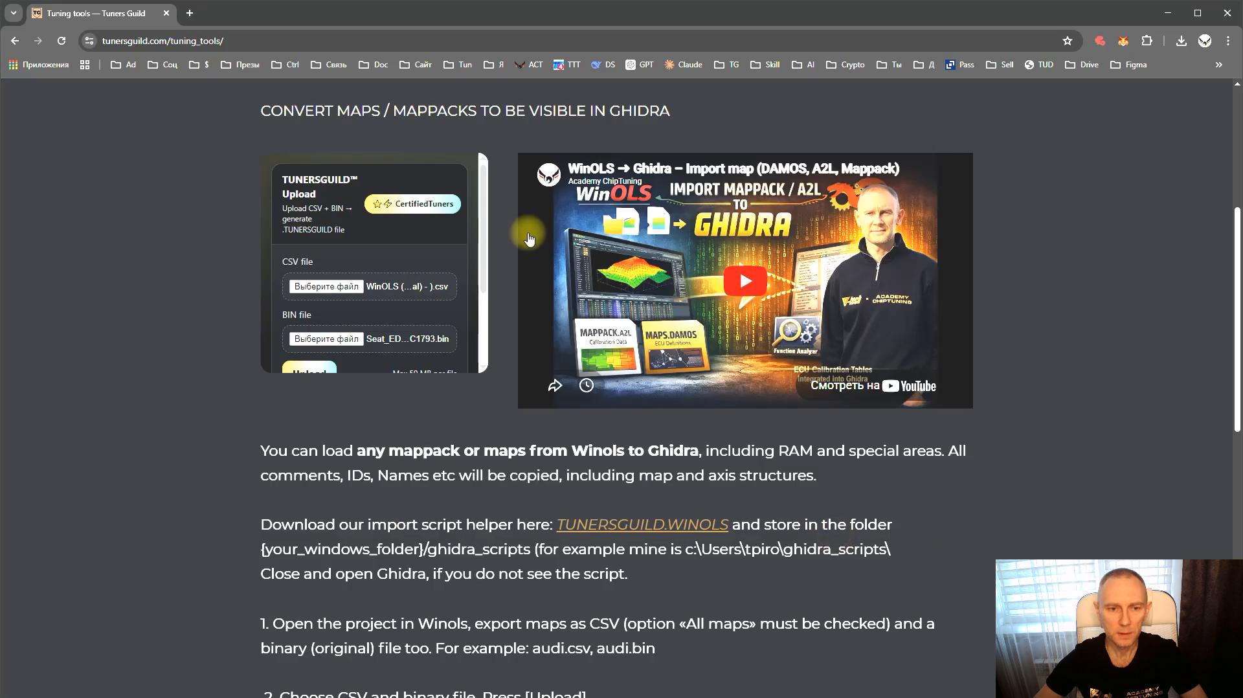
Choose Seat_EDC17C74_TC1793.bin as the converter's BIN file
{"action": "left_click", "coordinate": [329, 340]}
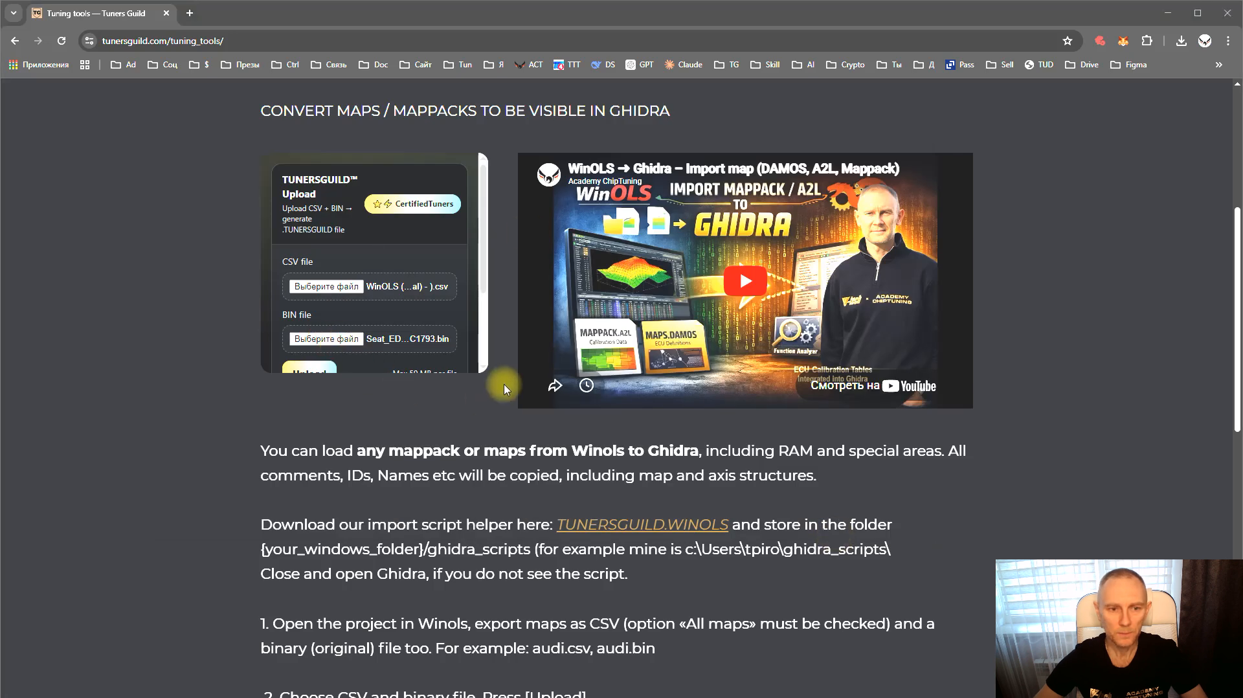
{"action": "left_click", "coordinate": [305, 247]}
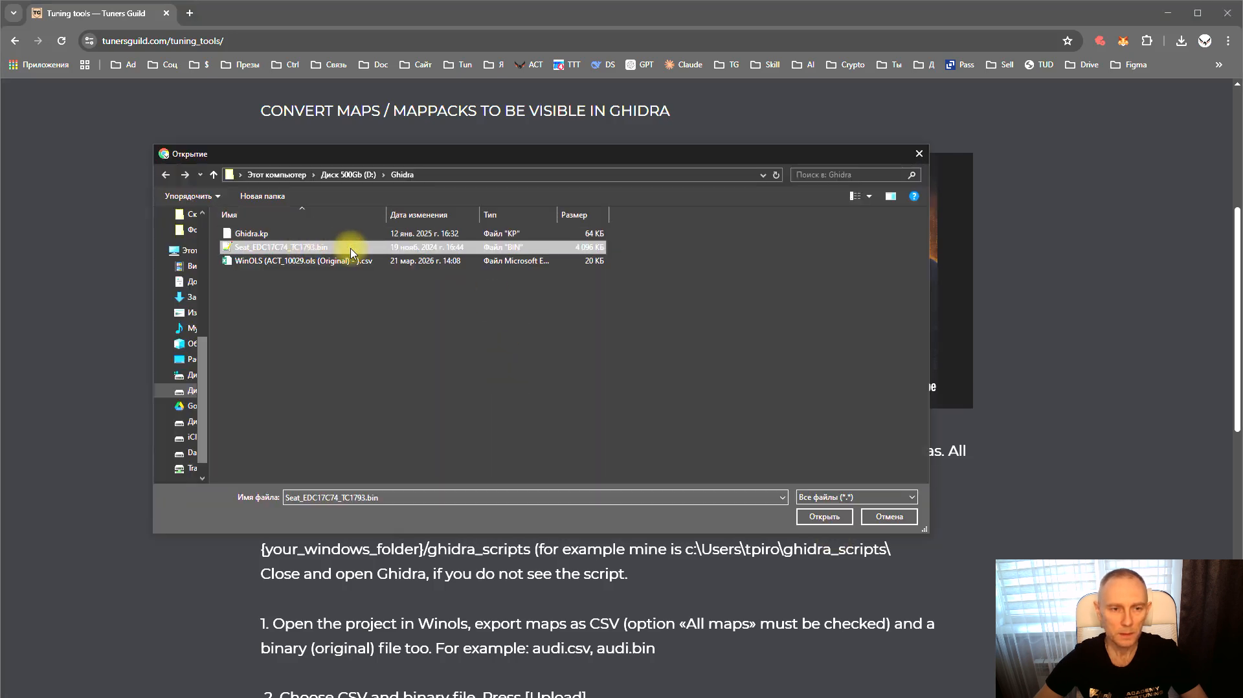
{"action": "left_click", "coordinate": [825, 516]}
Upload the CSV and BIN files to the TunersGuild converter
{"action": "scroll", "coordinate": [388, 222], "scroll_direction": "down", "scroll_amount": 3}
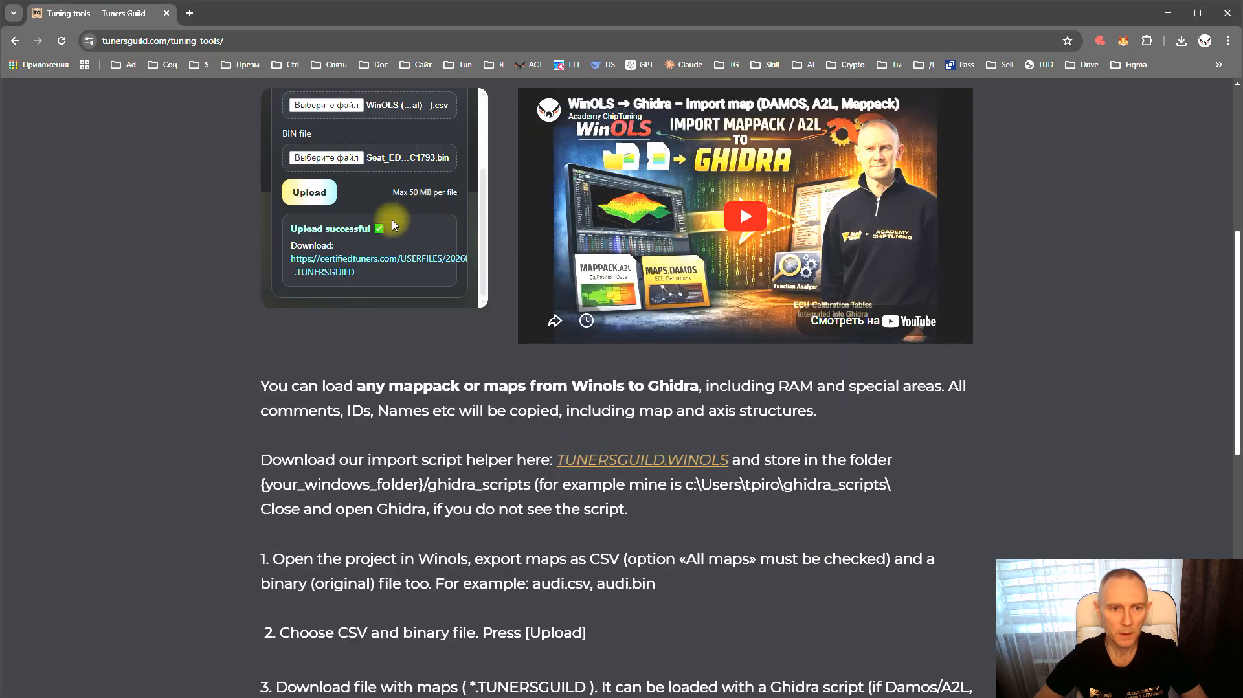
{"action": "scroll", "coordinate": [301, 244], "scroll_direction": "up", "scroll_amount": 1}
{"action": "left_click", "coordinate": [303, 255]}
{"action": "scroll", "coordinate": [375, 285], "scroll_direction": "down", "scroll_amount": 1}
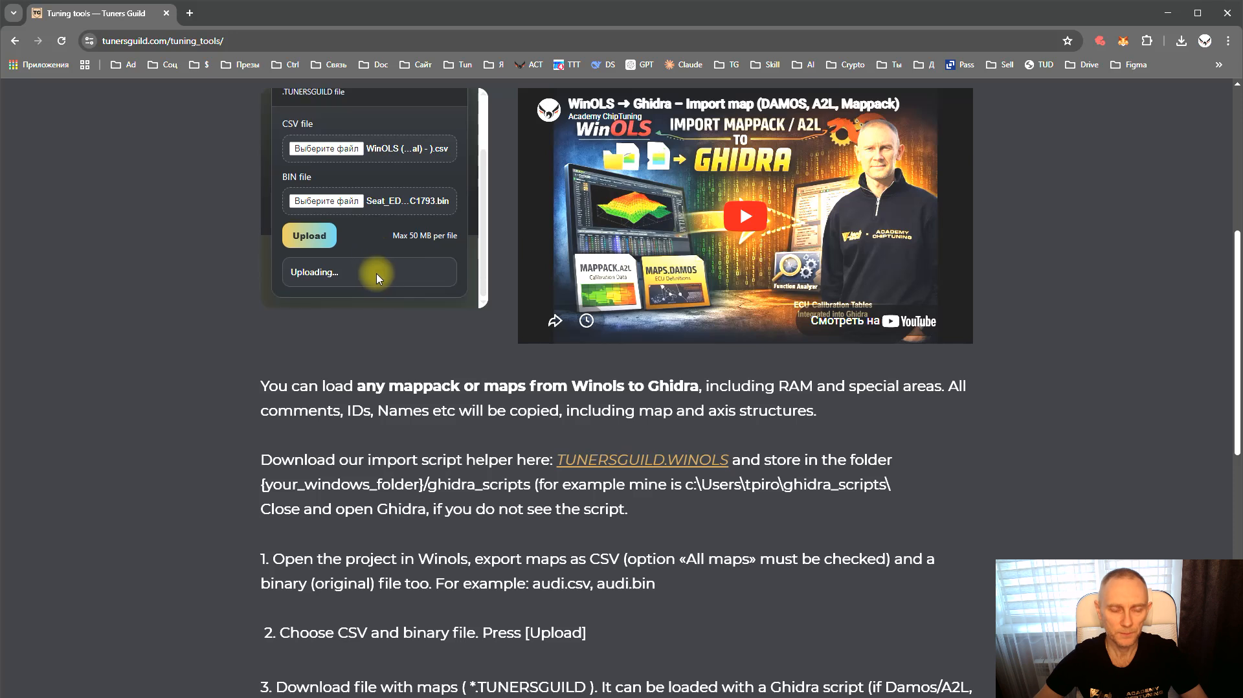
{"action": "scroll", "coordinate": [389, 272], "scroll_direction": "down", "scroll_amount": 2}
{"action": "scroll", "coordinate": [396, 235], "scroll_direction": "up", "scroll_amount": 3}
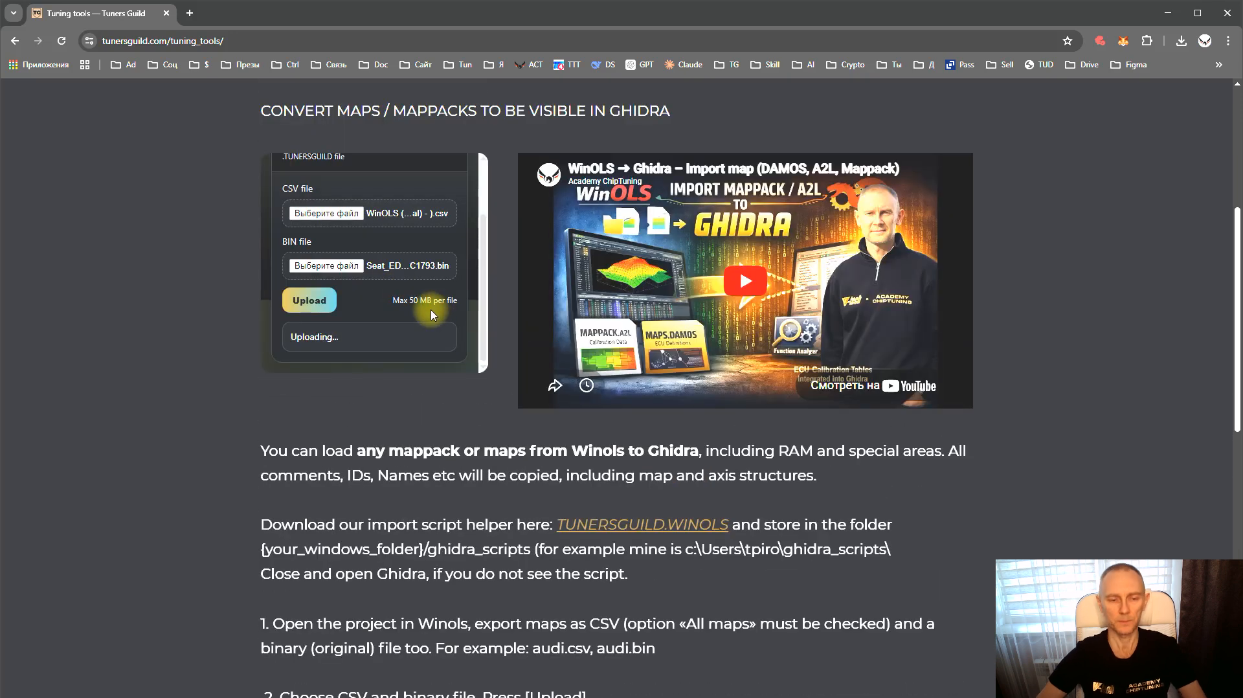
{"action": "scroll", "coordinate": [362, 301], "scroll_direction": "down", "scroll_amount": 1}
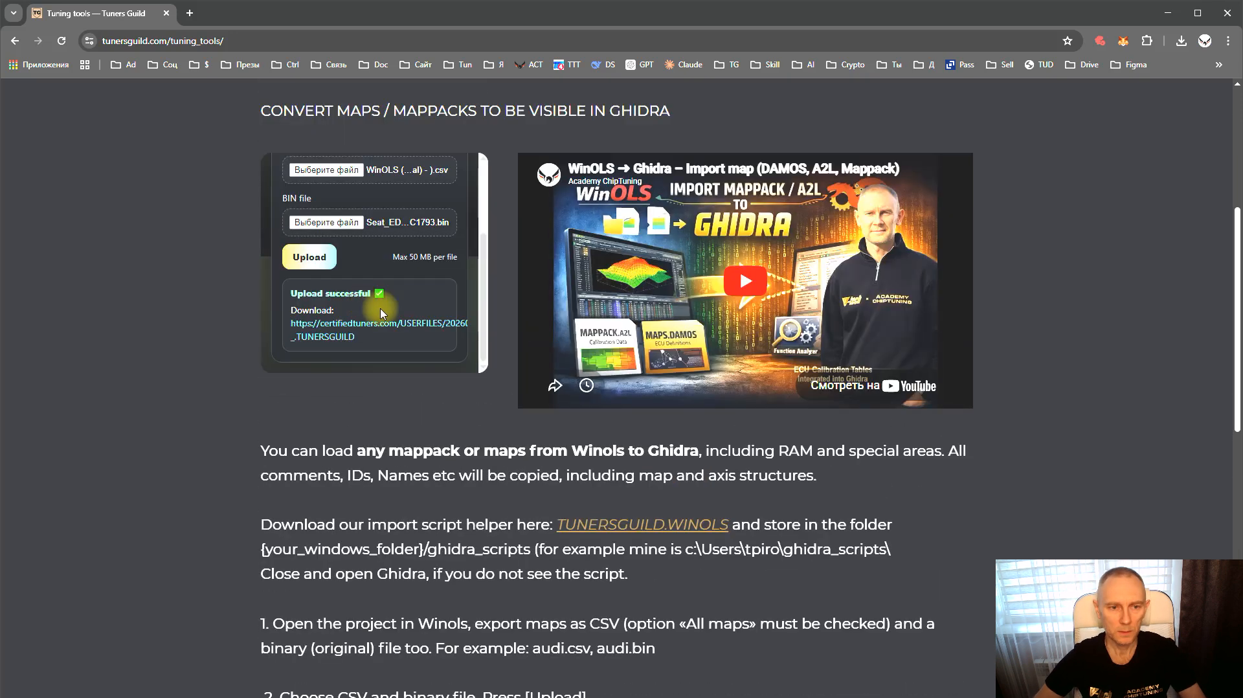
Download the generated .TUNERSGUILD maps file and save it in the Ghidra folder
{"action": "left_click", "coordinate": [334, 325]}
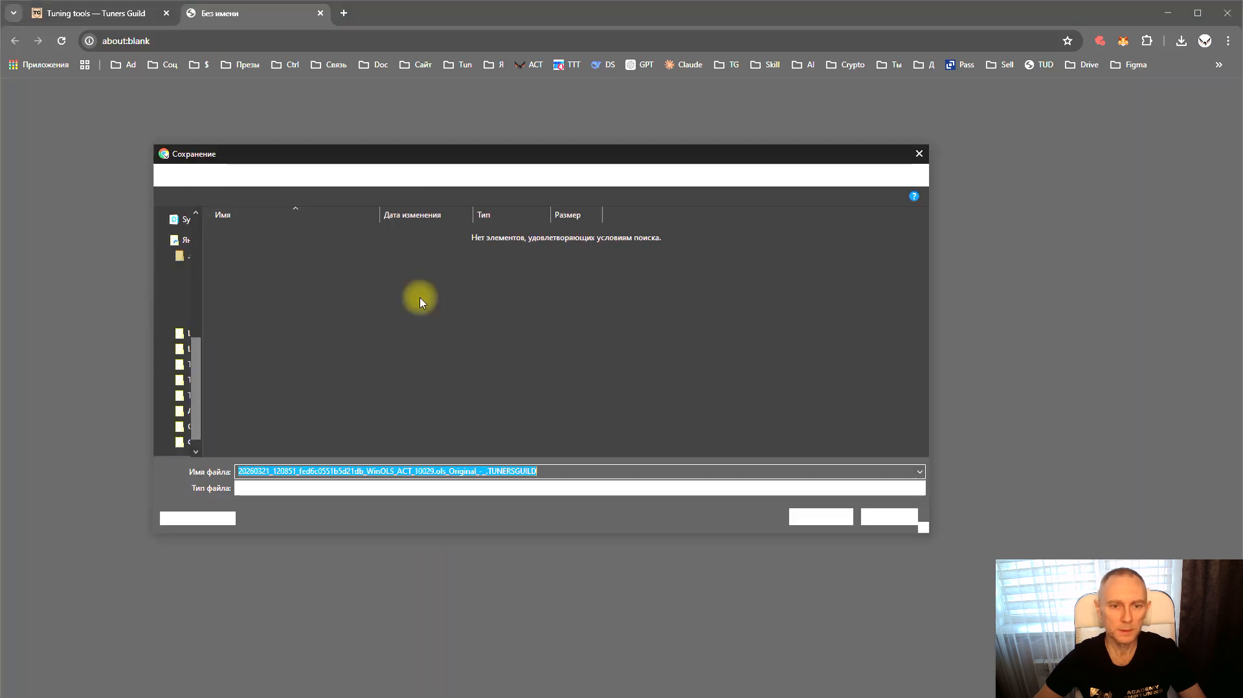
{"action": "left_click", "coordinate": [492, 472]}
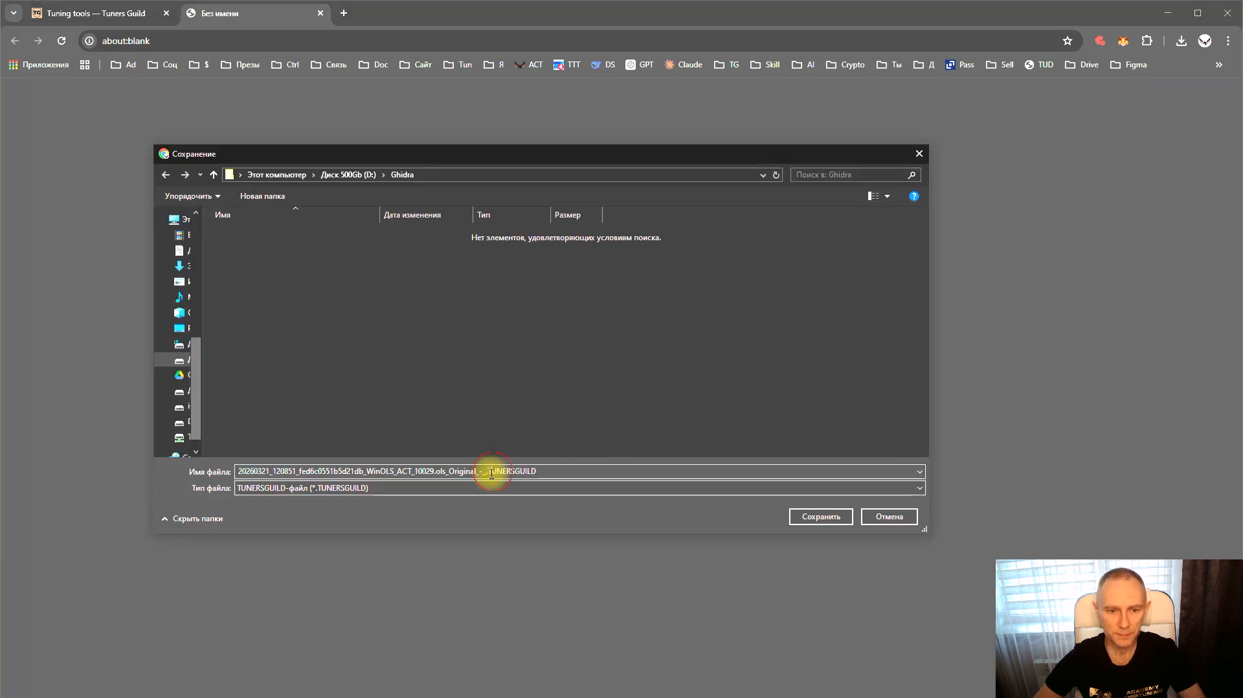
{"action": "left_click_drag", "start_coordinate": [486, 471], "coordinate": [591, 472]}
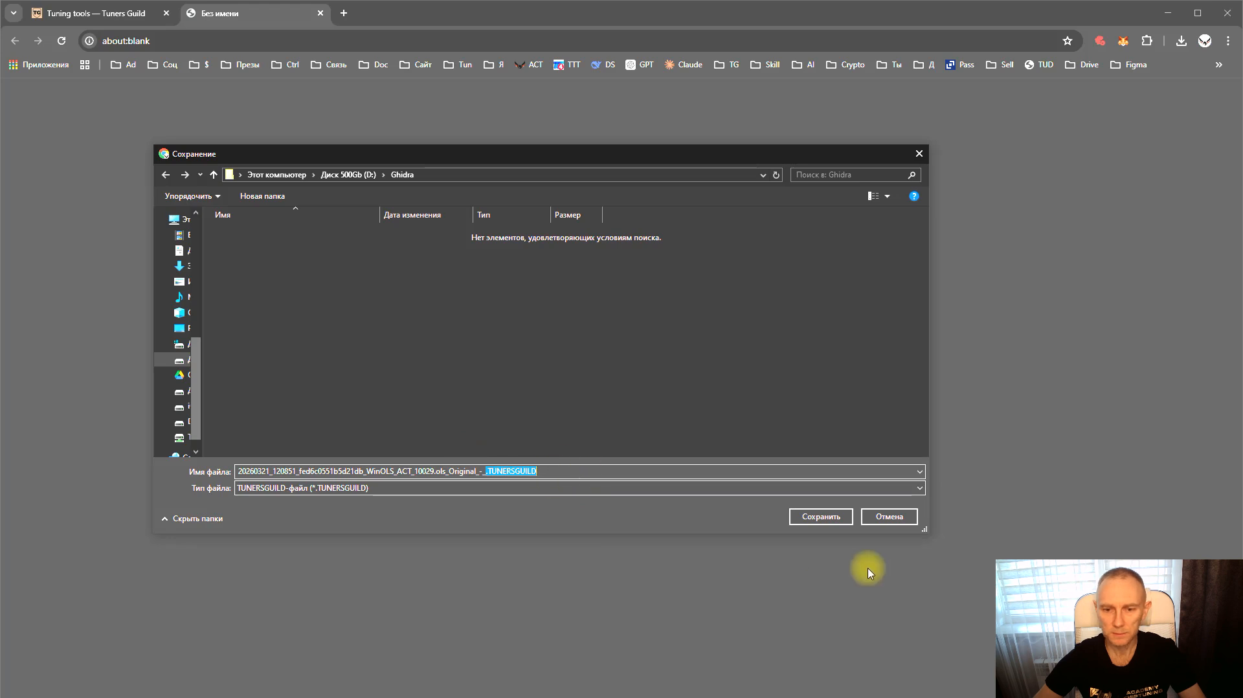
{"action": "left_click", "coordinate": [821, 518]}
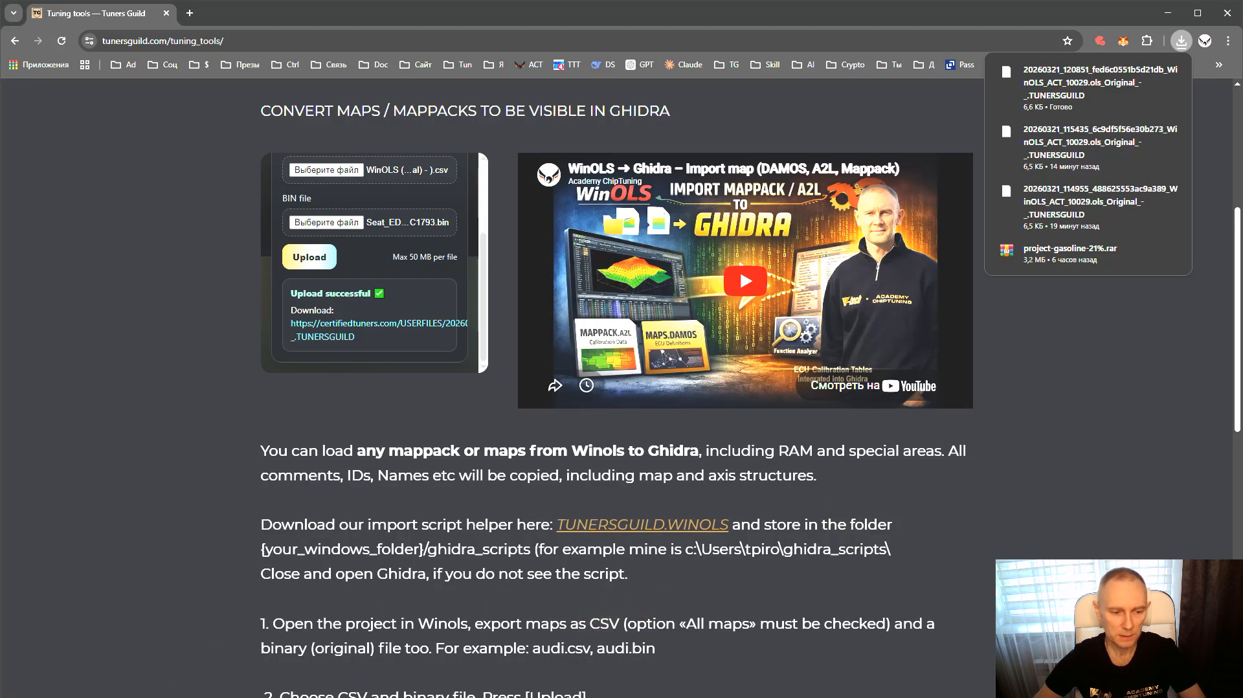
Return to Ghidra and open the Script Manager
{"action": "key", "text": "alt+Tab"}
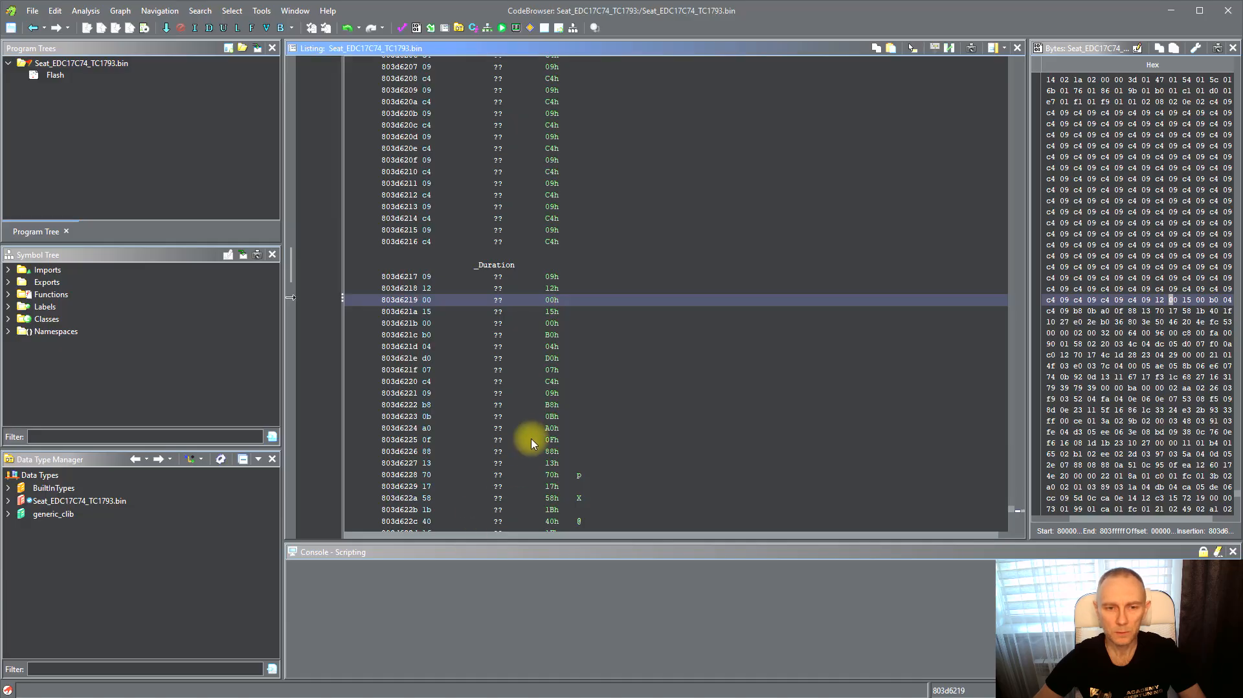
{"action": "scroll", "coordinate": [528, 452], "scroll_direction": "up", "scroll_amount": 2}
{"action": "left_click", "coordinate": [580, 277]}
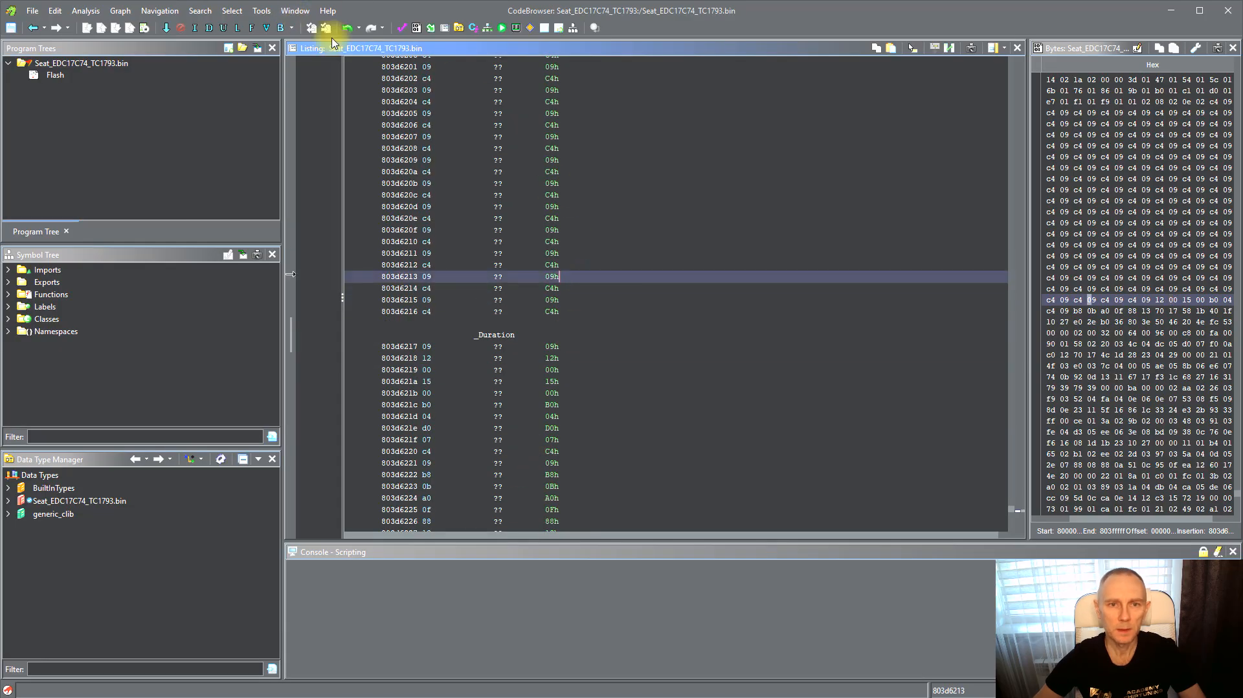
{"action": "left_click", "coordinate": [506, 30]}
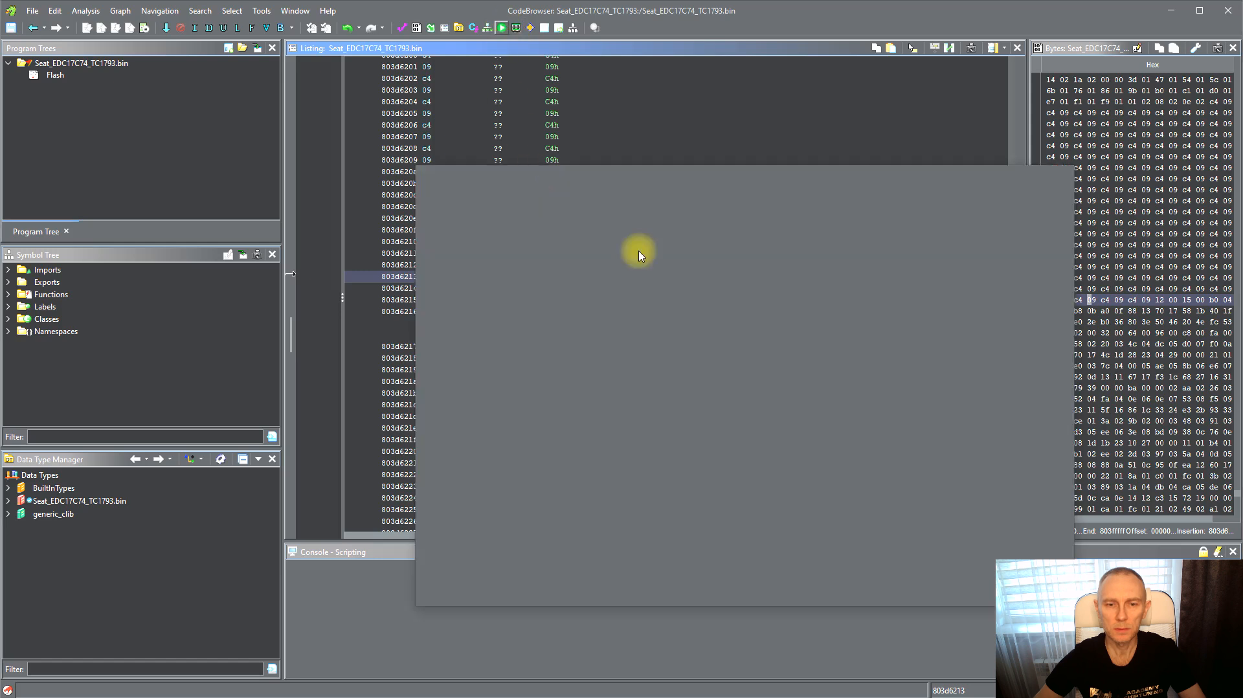
{"action": "left_click_drag", "start_coordinate": [727, 181], "coordinate": [663, 164]}
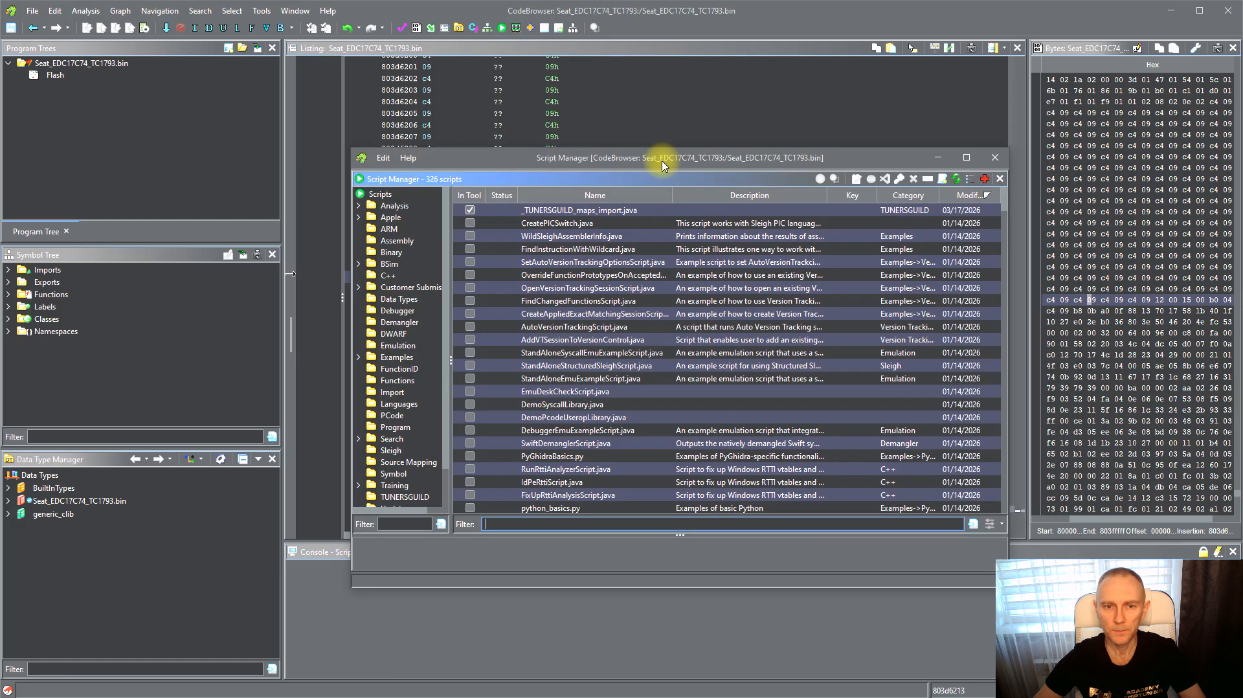
Run the _TUNERSGUILD_maps_import.java script and choose the downloaded .TUNERSGUILD maps file
{"action": "left_click", "coordinate": [586, 210]}
{"action": "left_click", "coordinate": [820, 180]}
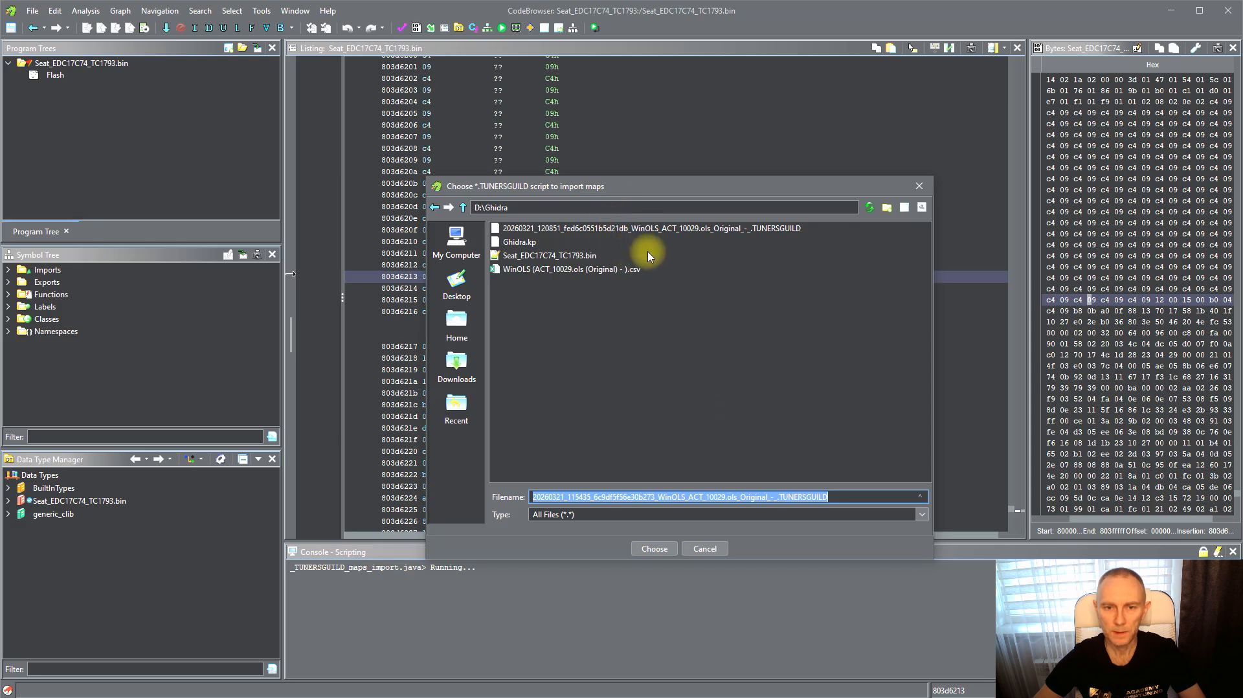
{"action": "left_click", "coordinate": [653, 227]}
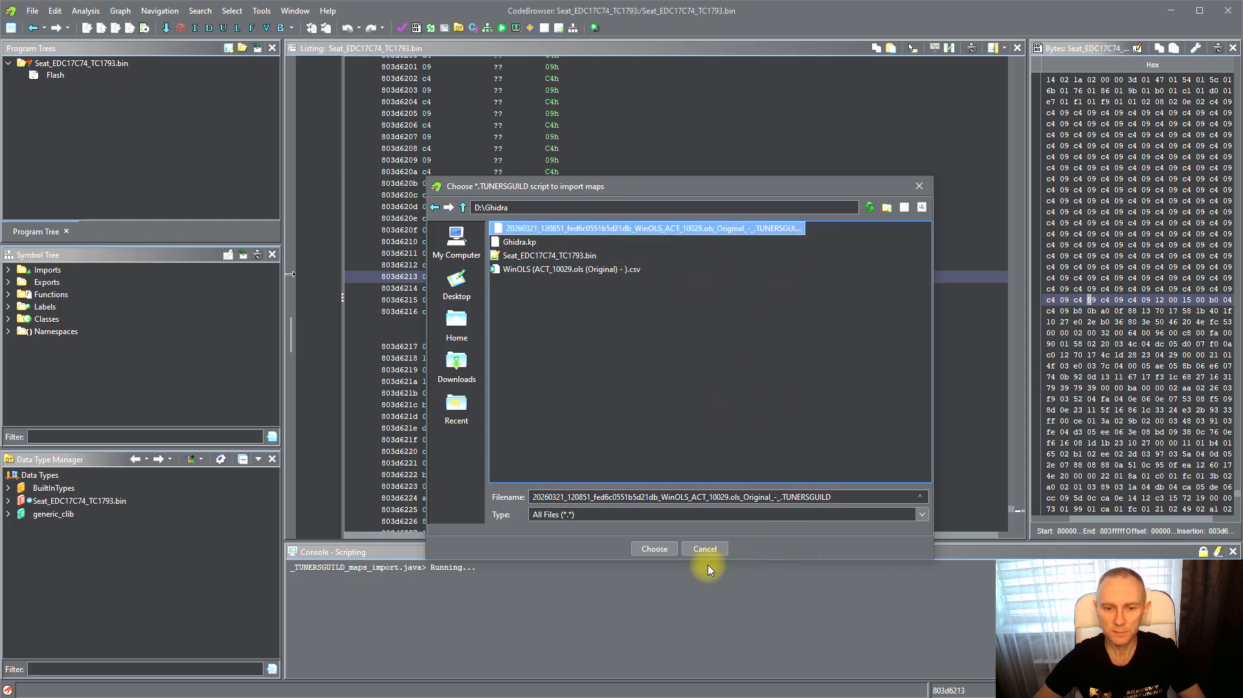
{"action": "left_click", "coordinate": [655, 547]}
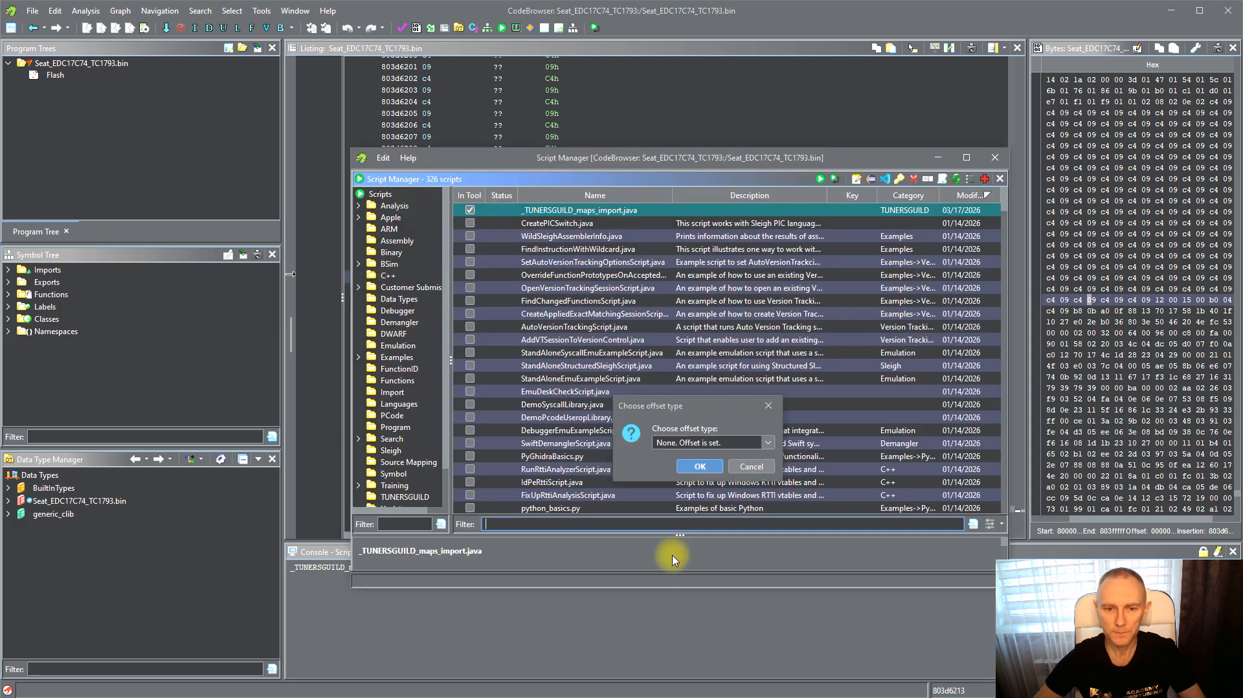
Complete the import with offset type 8000.0000, RAM start kept as existing and no HEX base, then close the Script Manager
{"action": "left_click", "coordinate": [771, 443]}
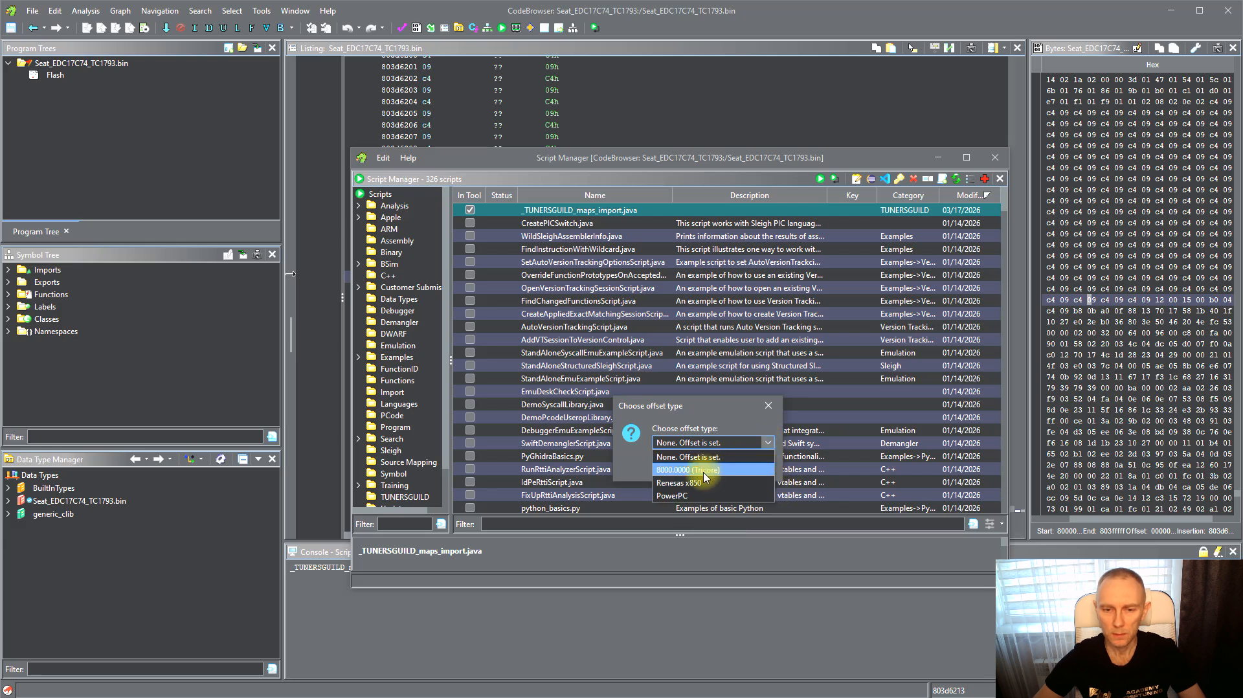
{"action": "left_click", "coordinate": [669, 471]}
{"action": "left_click", "coordinate": [699, 466]}
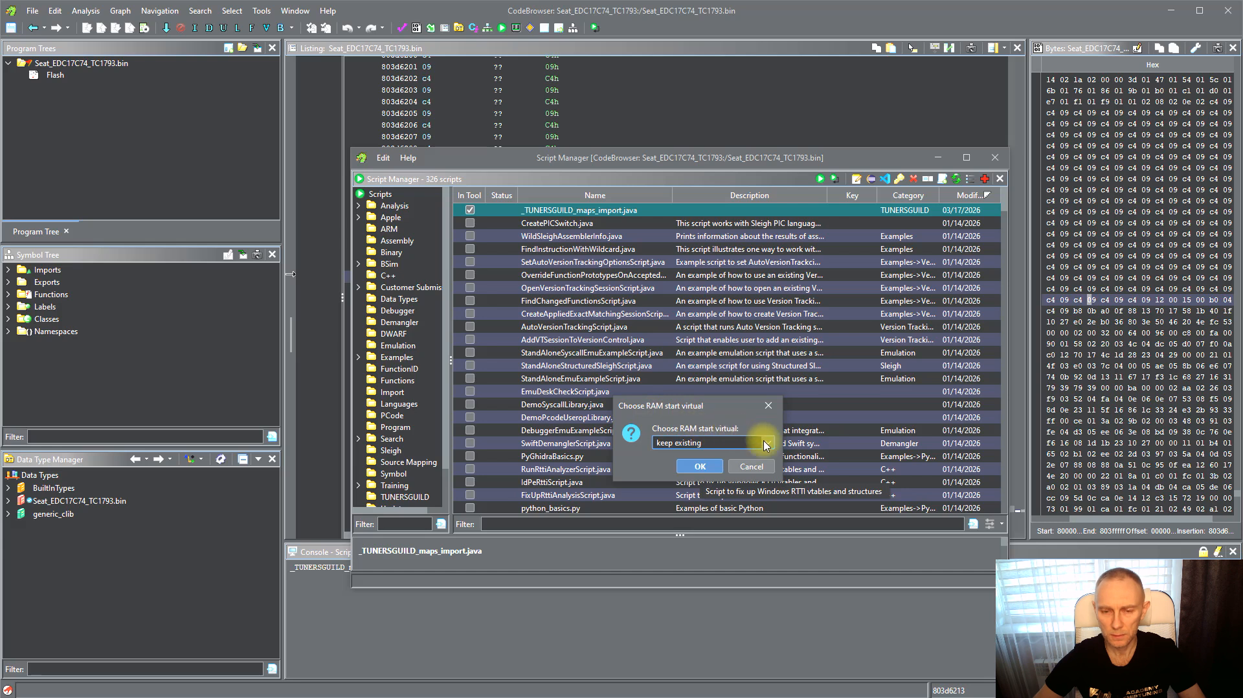
{"action": "left_click", "coordinate": [709, 468]}
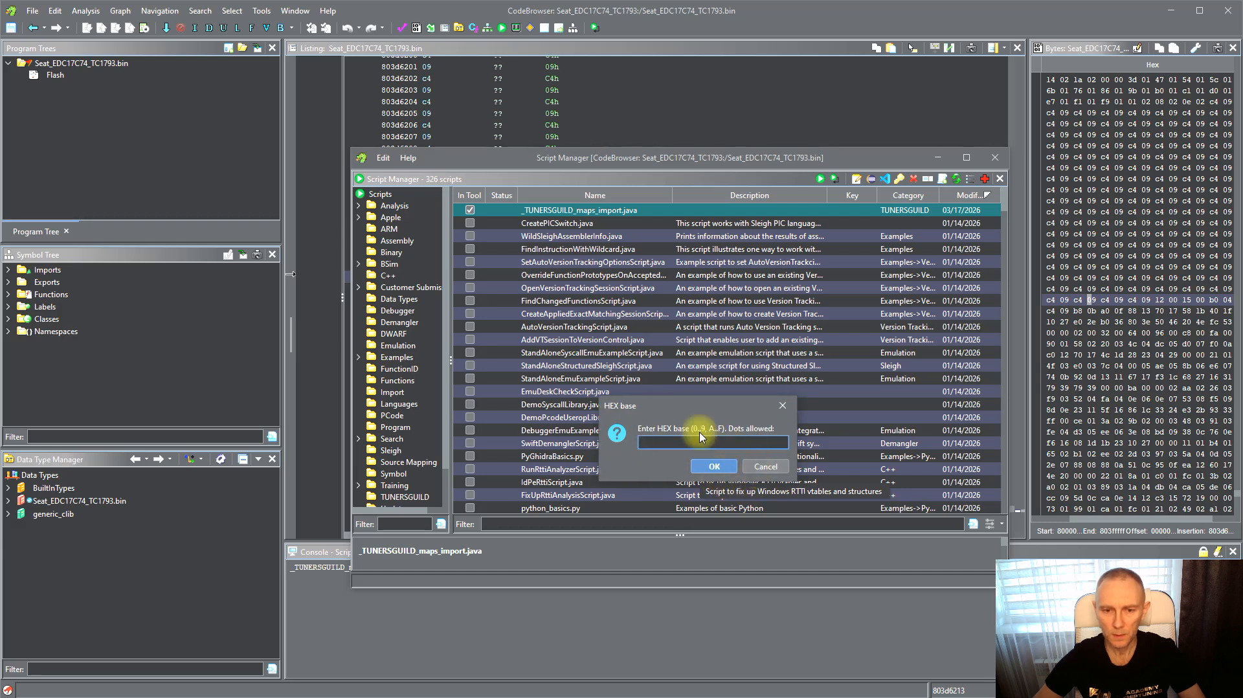
{"action": "left_click", "coordinate": [715, 467]}
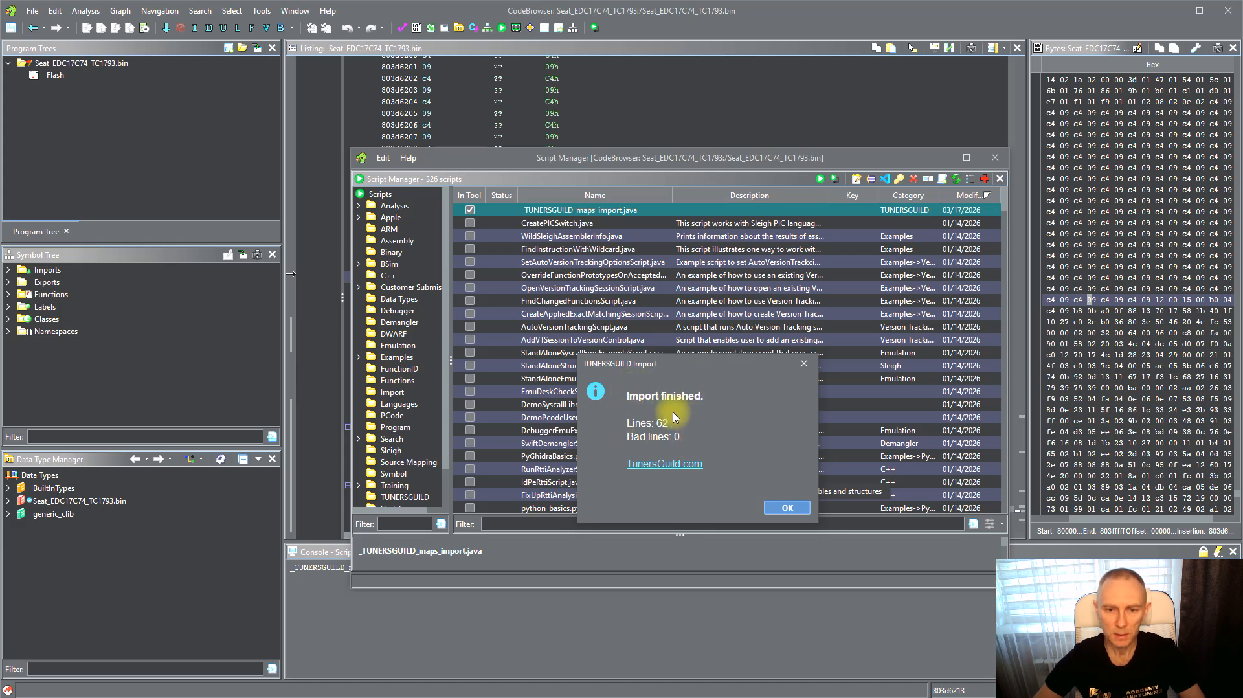
{"action": "left_click", "coordinate": [784, 508]}
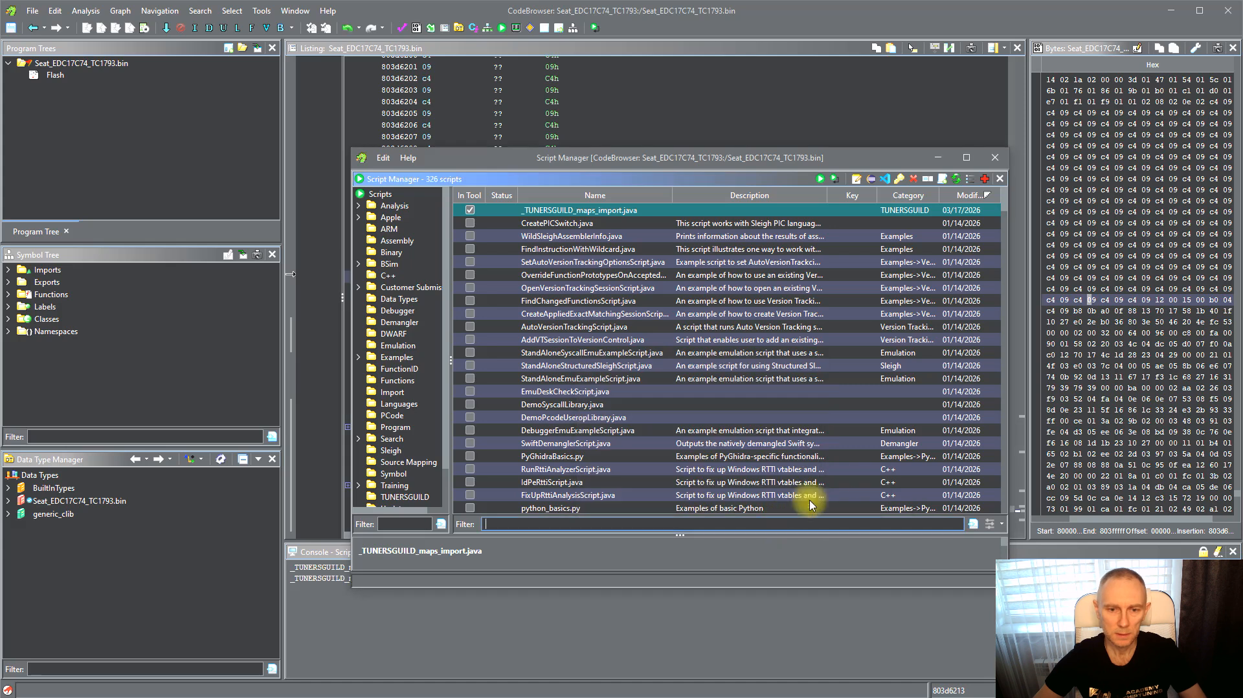
{"action": "left_click", "coordinate": [995, 158]}
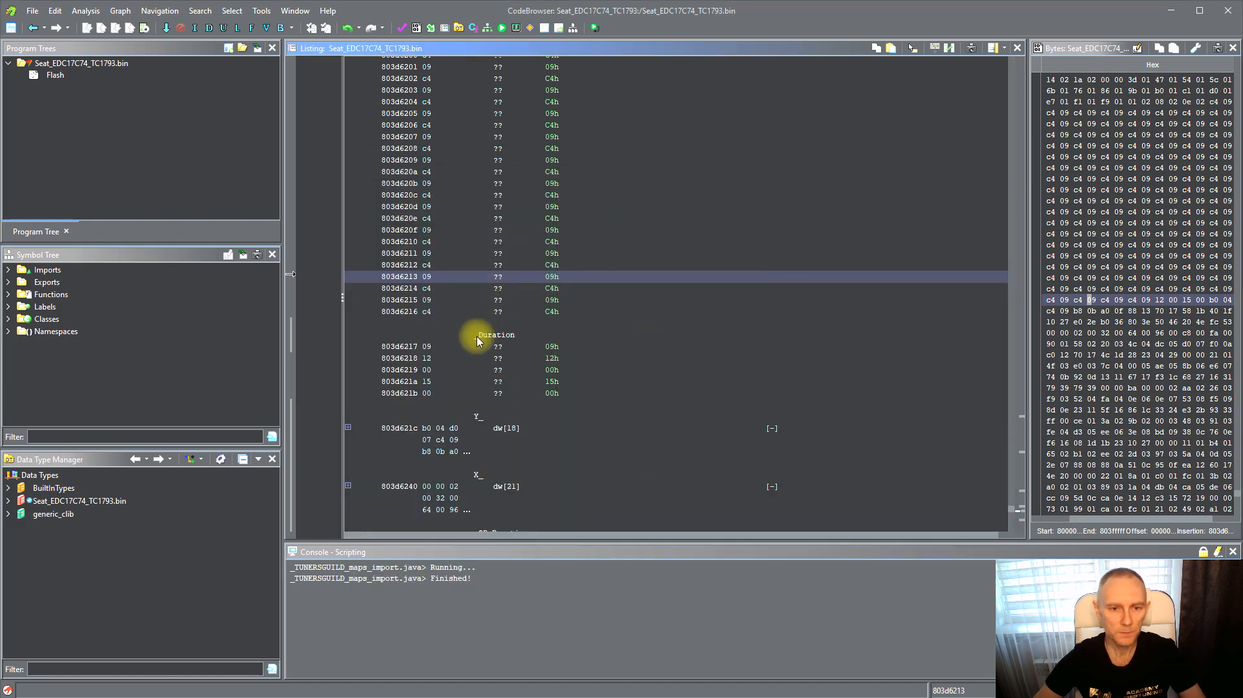
Inspect the imported _Duration, Y_, X_ and _2D_Duration_map labels in the listing
{"action": "left_click", "coordinate": [501, 370]}
{"action": "scroll", "coordinate": [560, 382], "scroll_direction": "down", "scroll_amount": 2}
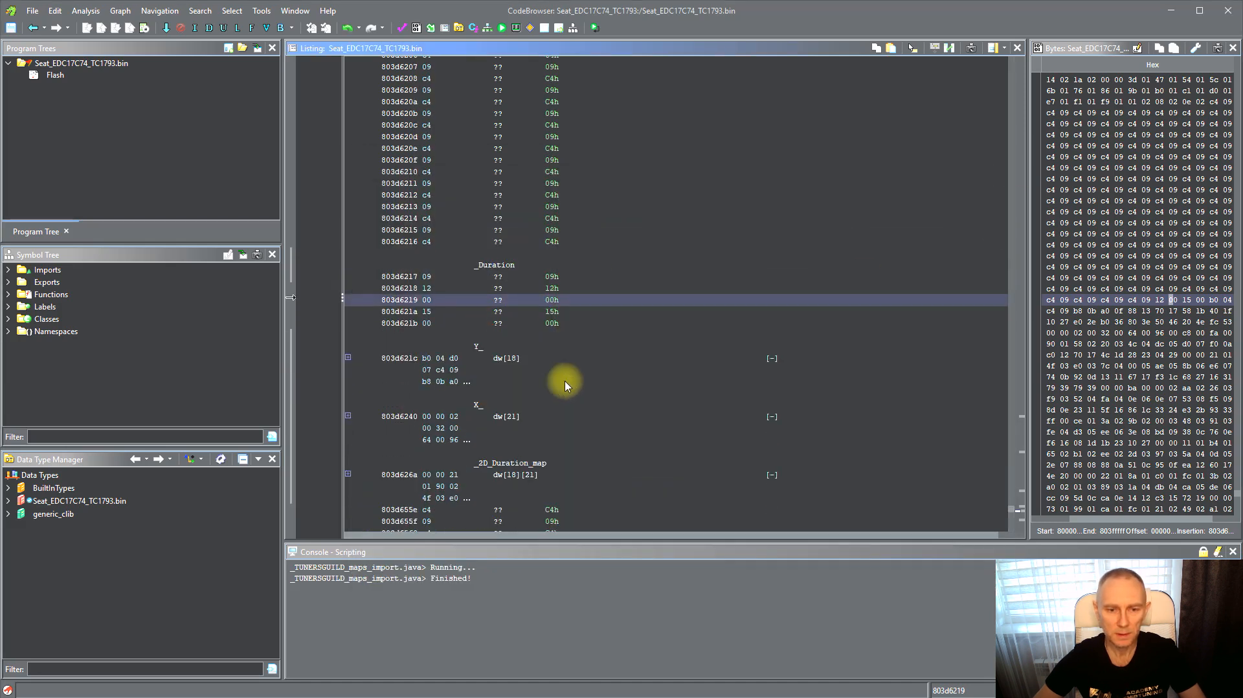
{"action": "scroll", "coordinate": [565, 386], "scroll_direction": "down", "scroll_amount": 1}
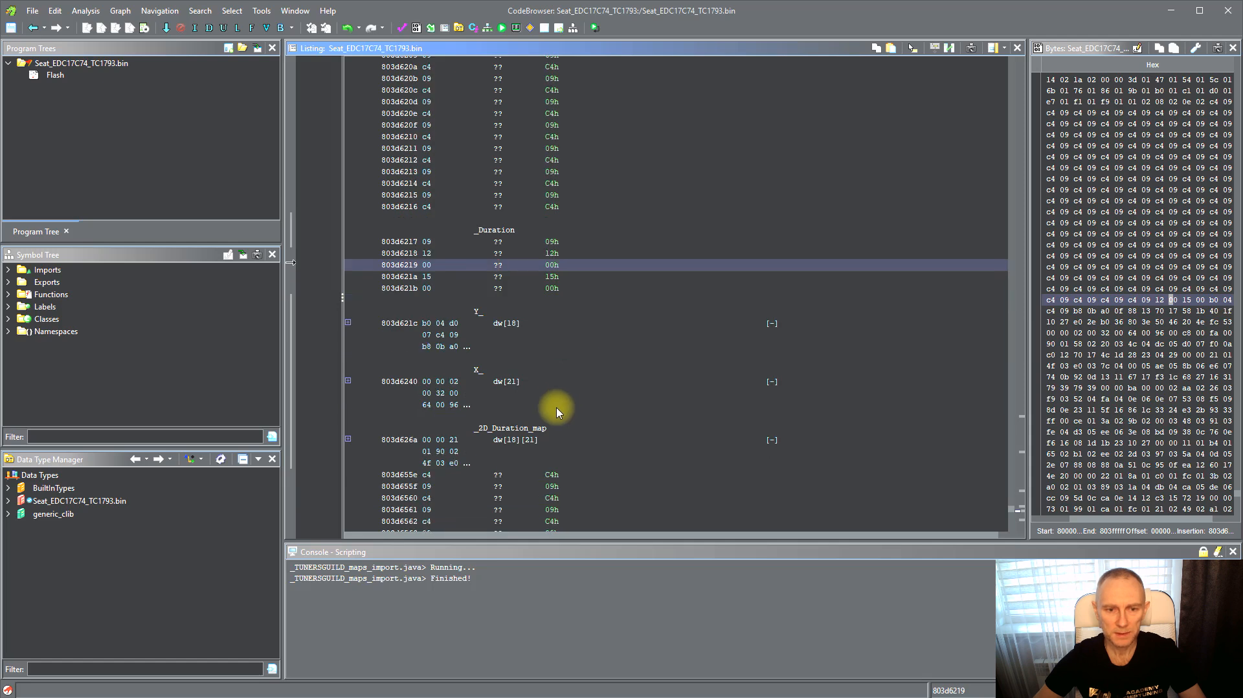
{"action": "left_click", "coordinate": [498, 265]}
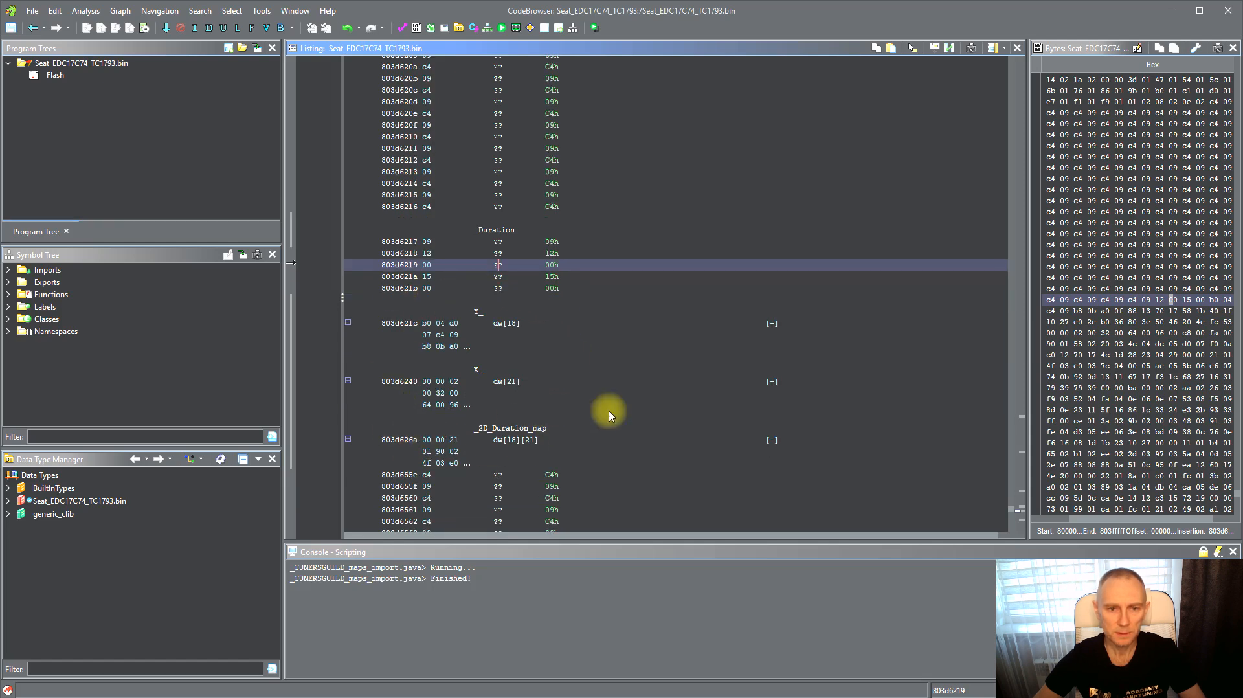
{"action": "scroll", "coordinate": [454, 325], "scroll_direction": "up", "scroll_amount": 2}
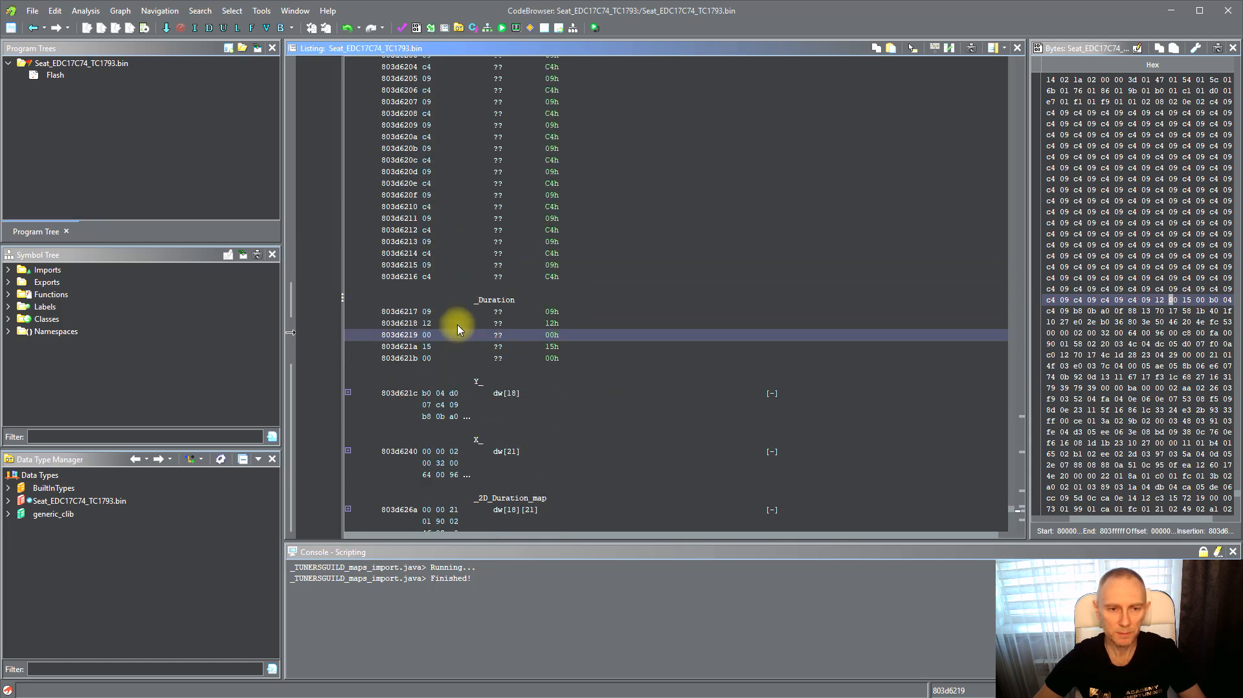
{"action": "left_click", "coordinate": [408, 312]}
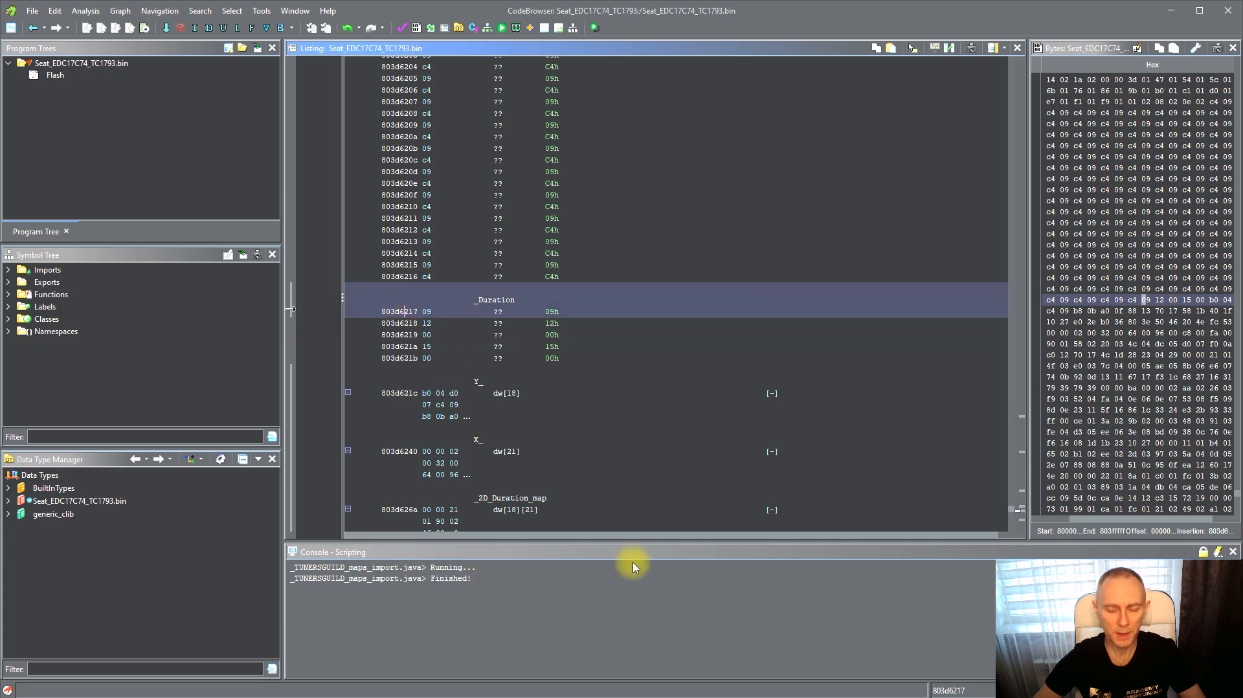
{"action": "scroll", "coordinate": [518, 388], "scroll_direction": "down", "scroll_amount": 3}
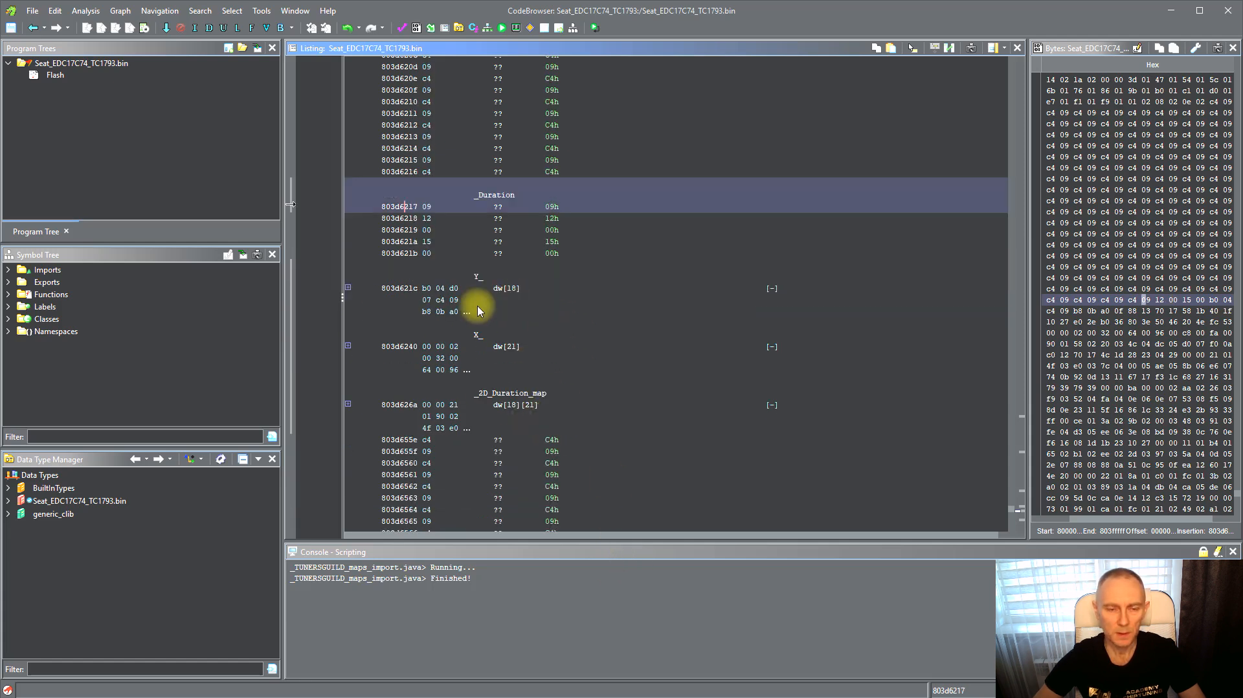
{"action": "left_click", "coordinate": [511, 348]}
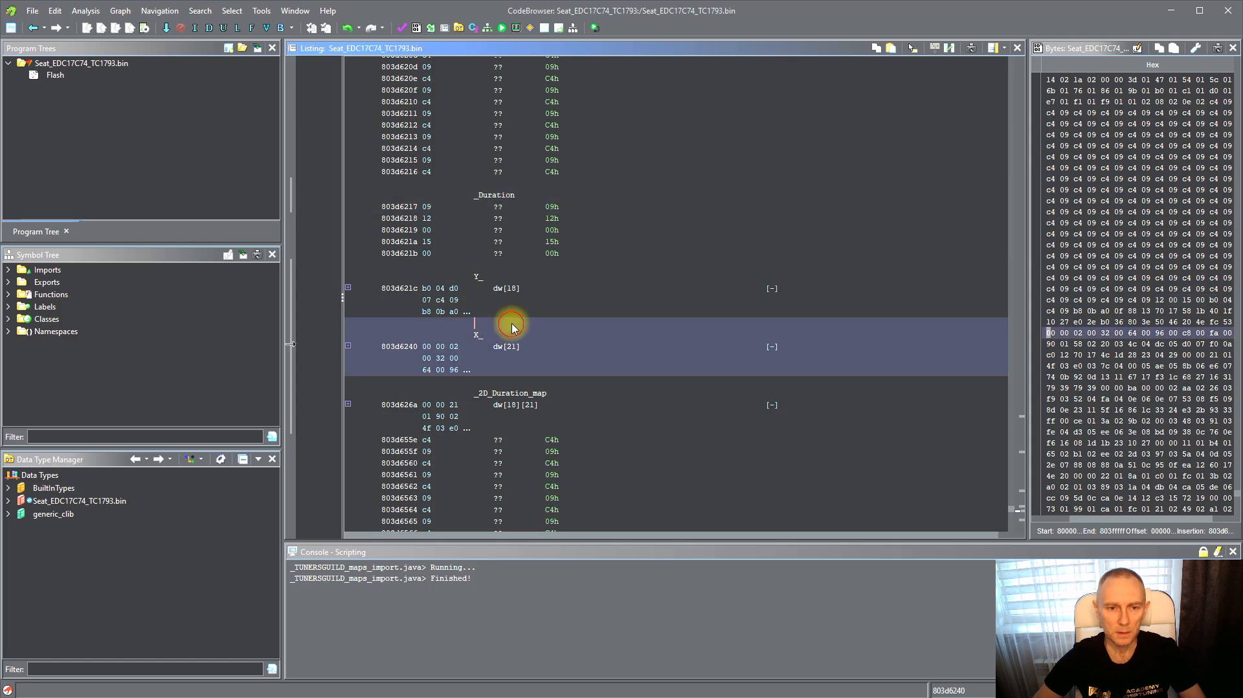
Browse the imported map labels under Labels in the Symbol Tree
{"action": "left_click", "coordinate": [8, 307]}
{"action": "left_click", "coordinate": [78, 316]}
{"action": "scroll", "coordinate": [105, 343], "scroll_direction": "down", "scroll_amount": 2}
{"action": "scroll", "coordinate": [105, 282], "scroll_direction": "up", "scroll_amount": 2}
{"action": "scroll", "coordinate": [104, 334], "scroll_direction": "down", "scroll_amount": 3}
{"action": "left_click", "coordinate": [106, 340]}
{"action": "scroll", "coordinate": [111, 358], "scroll_direction": "down", "scroll_amount": 3}
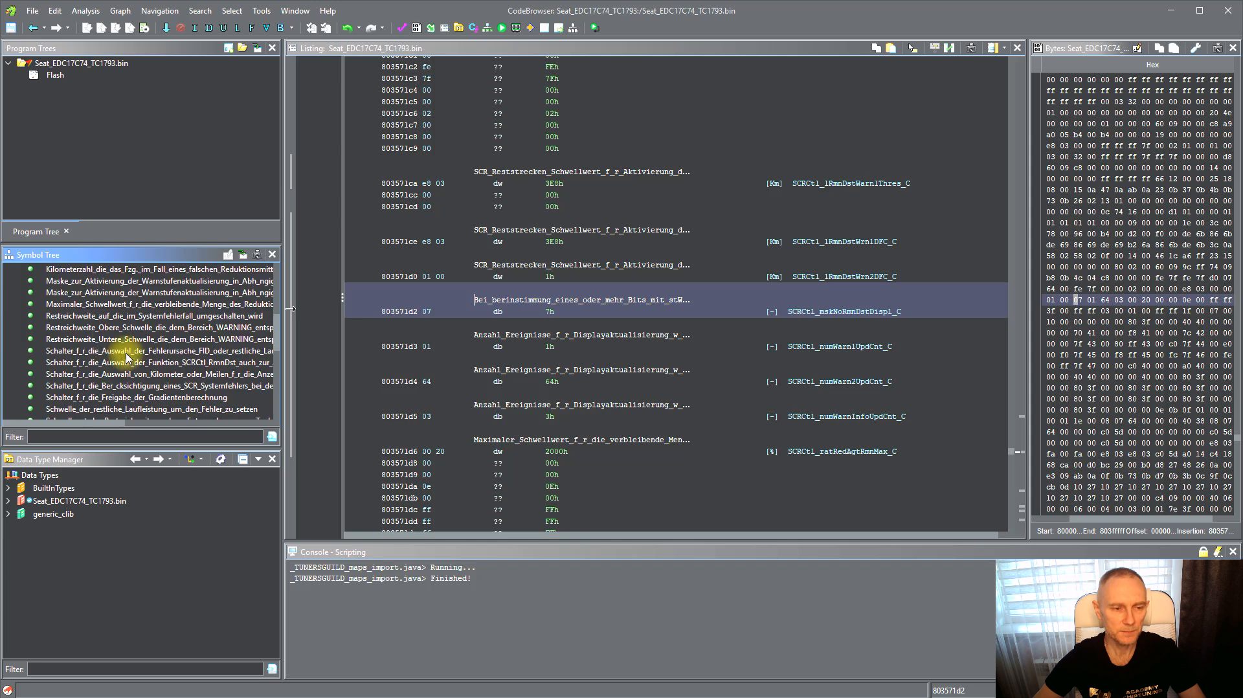
{"action": "scroll", "coordinate": [127, 358], "scroll_direction": "down", "scroll_amount": 4}
{"action": "left_click", "coordinate": [137, 350]}
{"action": "left_click", "coordinate": [155, 375]}
{"action": "scroll", "coordinate": [160, 346], "scroll_direction": "down", "scroll_amount": 3}
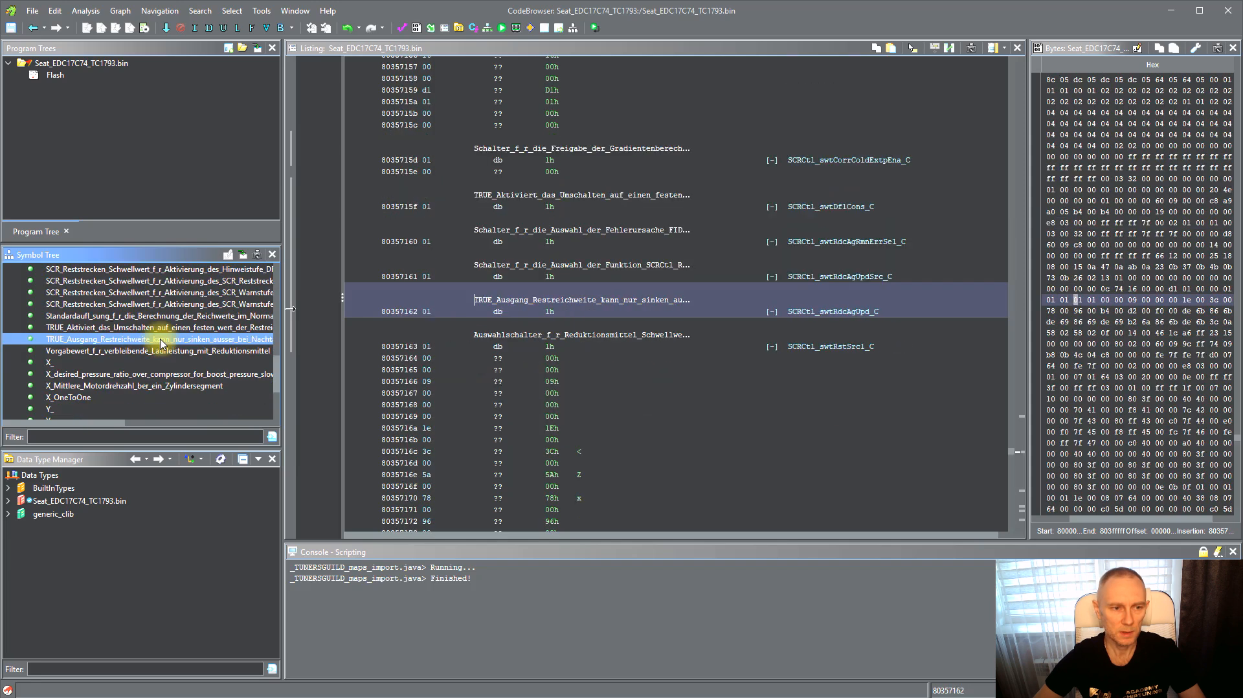
{"action": "left_click", "coordinate": [146, 373]}
{"action": "scroll", "coordinate": [152, 363], "scroll_direction": "down", "scroll_amount": 2}
{"action": "left_click", "coordinate": [144, 366]}
{"action": "scroll", "coordinate": [149, 373], "scroll_direction": "up", "scroll_amount": 8}
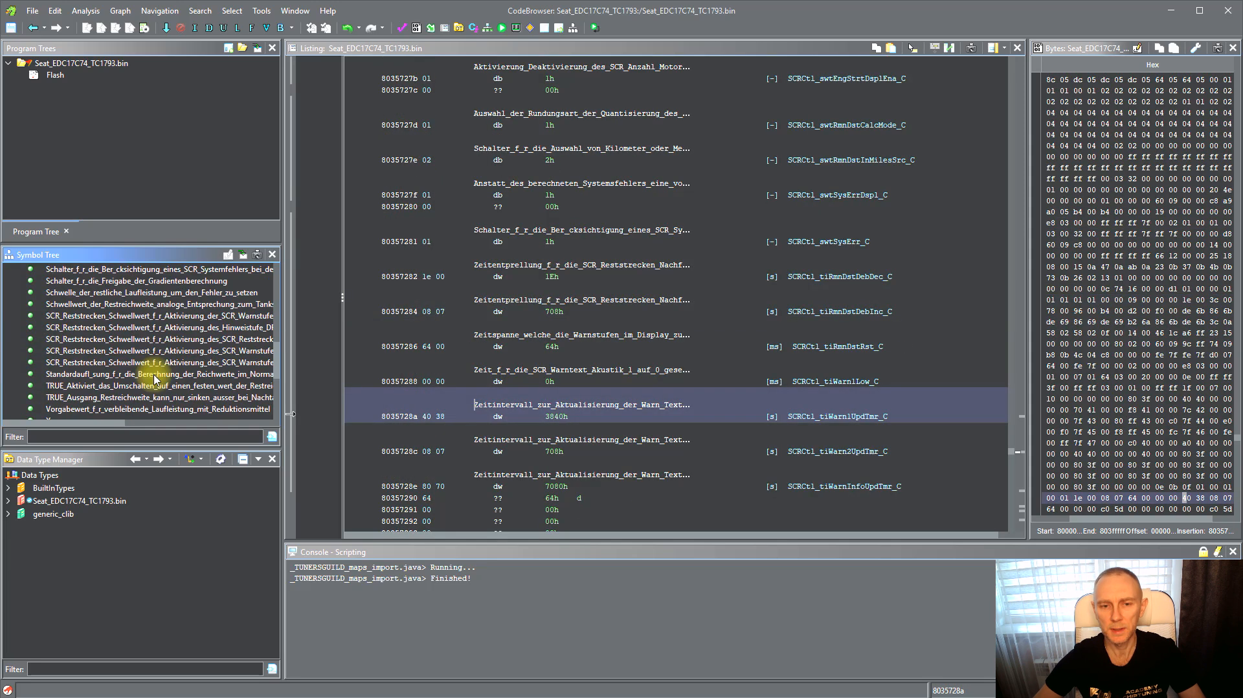